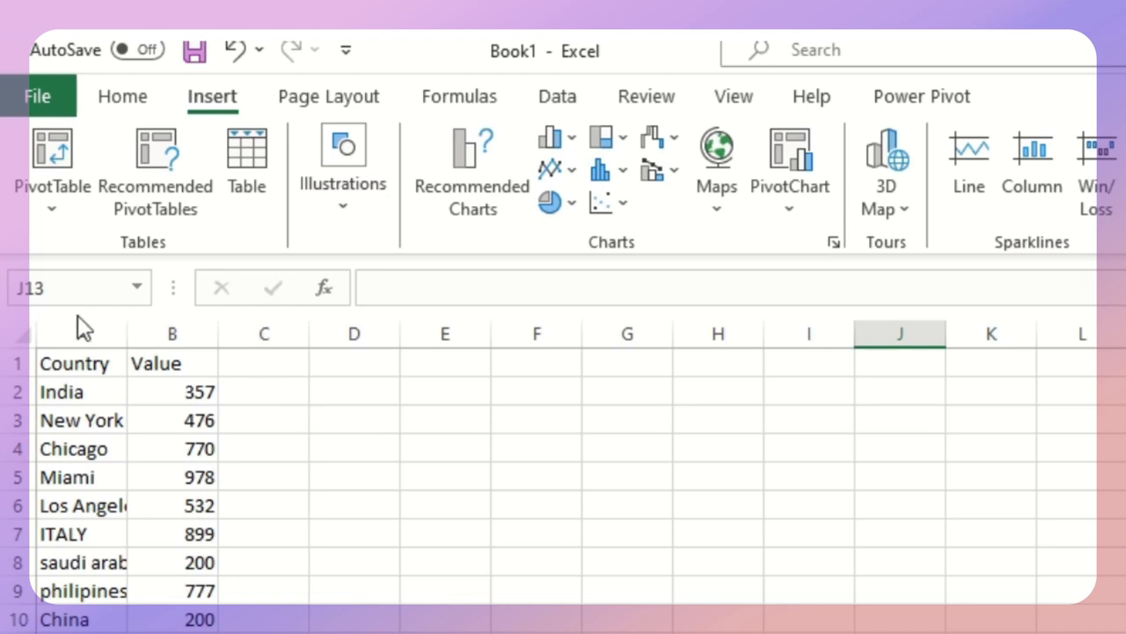
Select the Country and Value table in A1:B10.
left_click(83, 318)
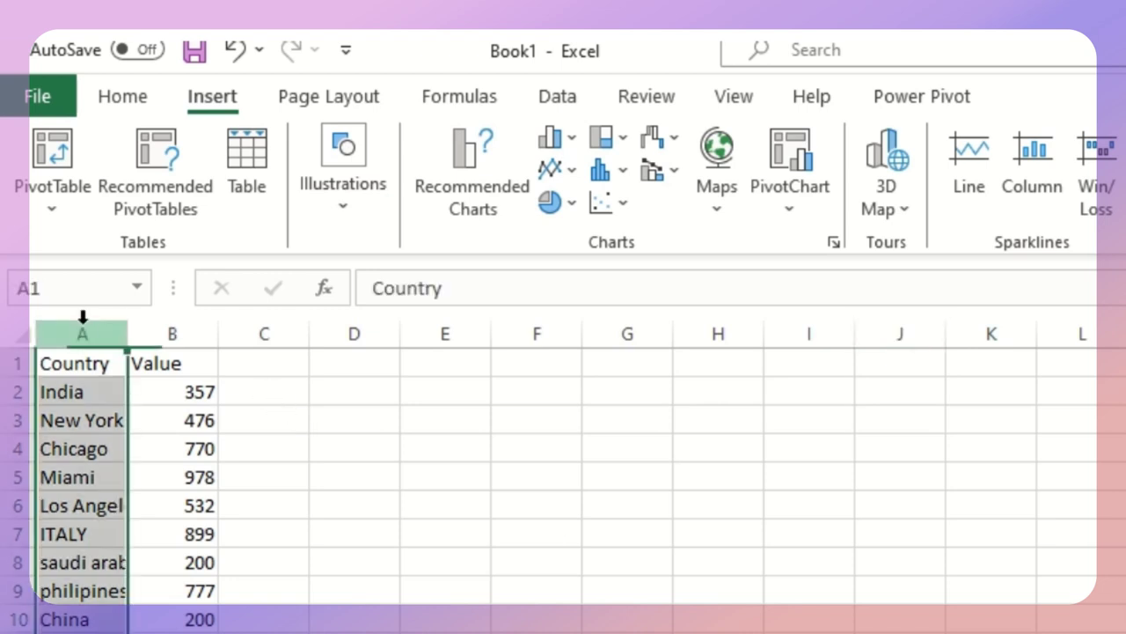
left_click(181, 321)
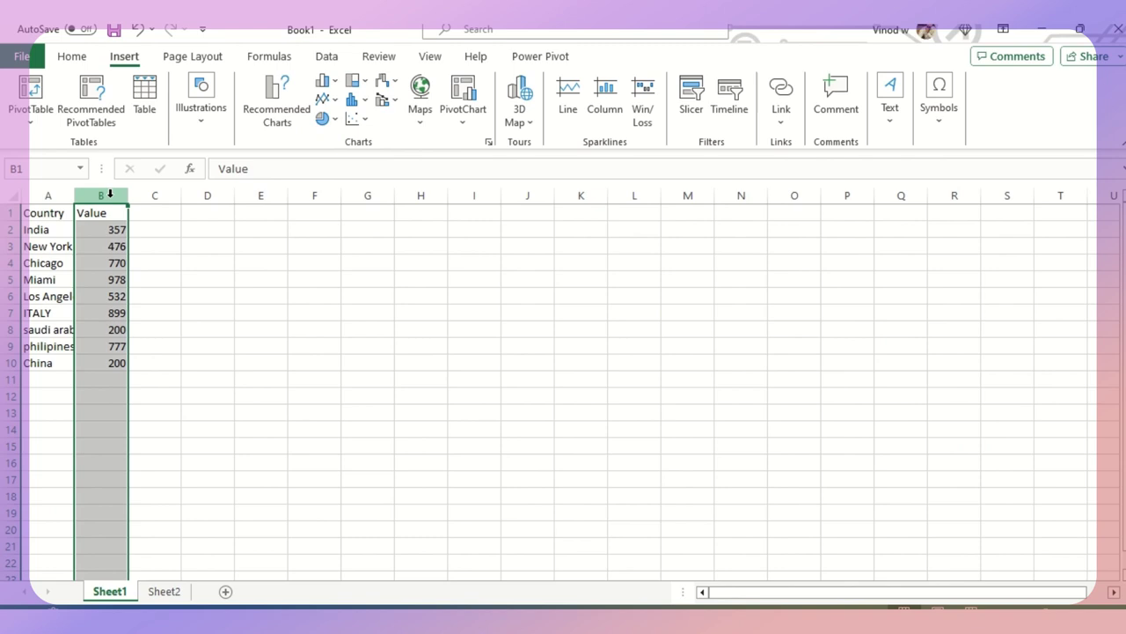
left_click(364, 342)
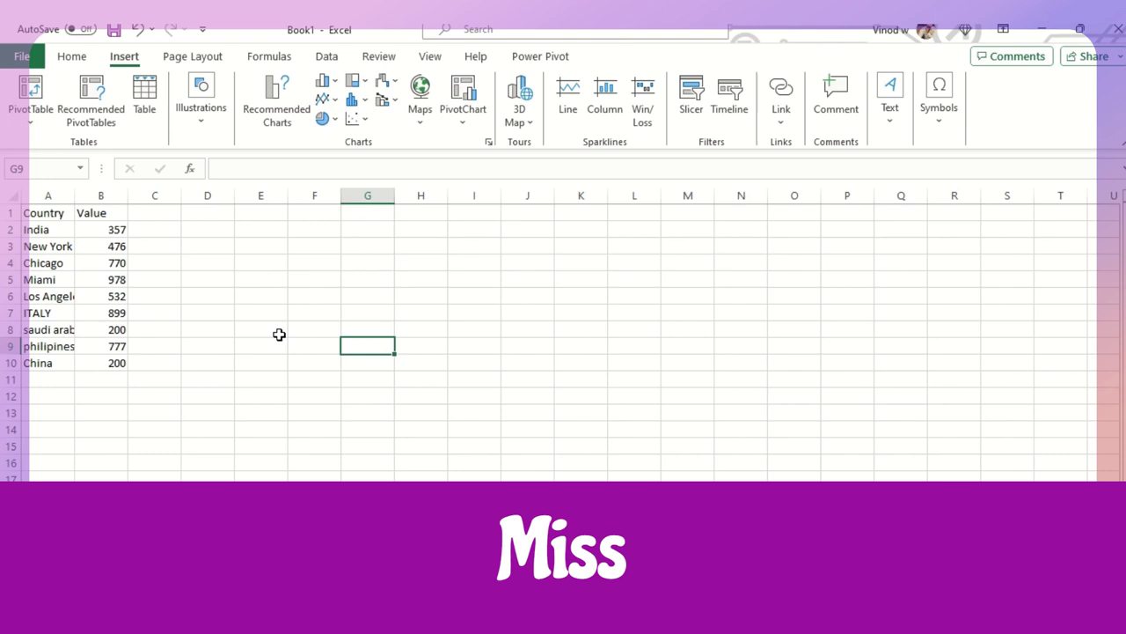
left_click(47, 212)
left_click_drag(48, 213, 94, 361)
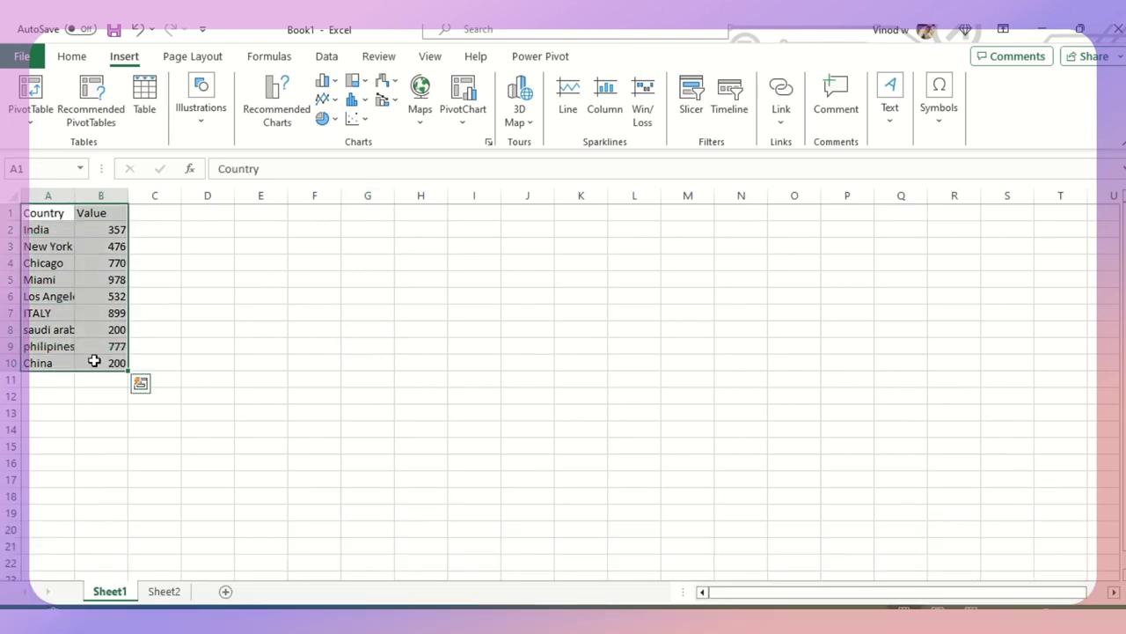
Paste the table into cell A1 of Sheet2.
left_click(166, 591)
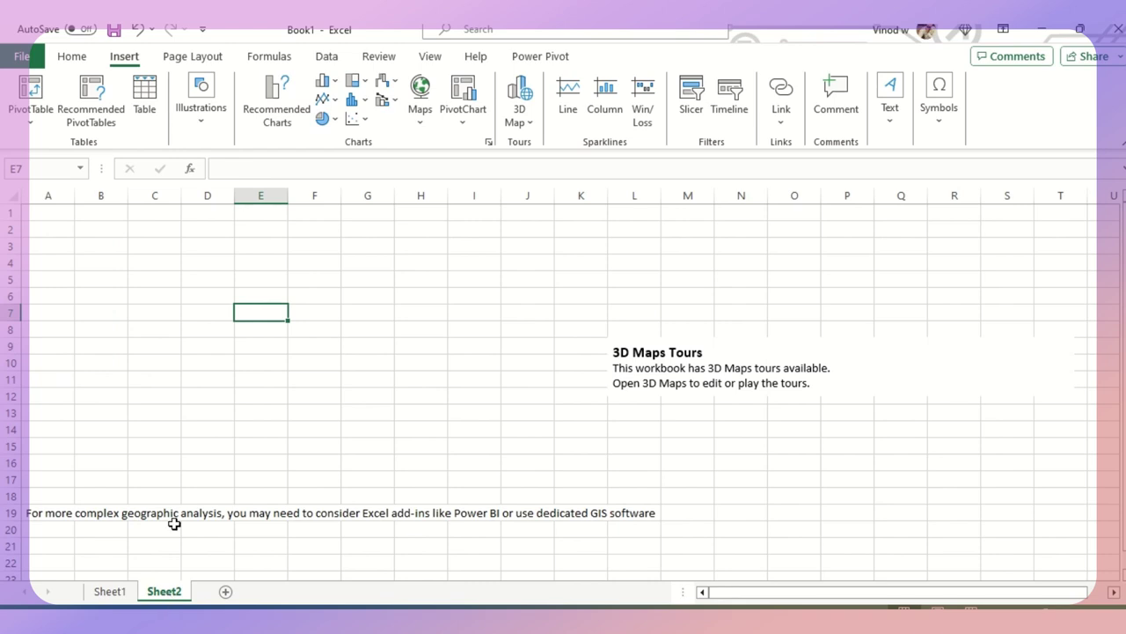
left_click(50, 211)
type("Country\tValue India\t357 New York\t476 Chicago\t770 Miami\t978 Los Angeles\t532 ITALY\t899 saudi arabia\t200 philipines\t777 China\t200")
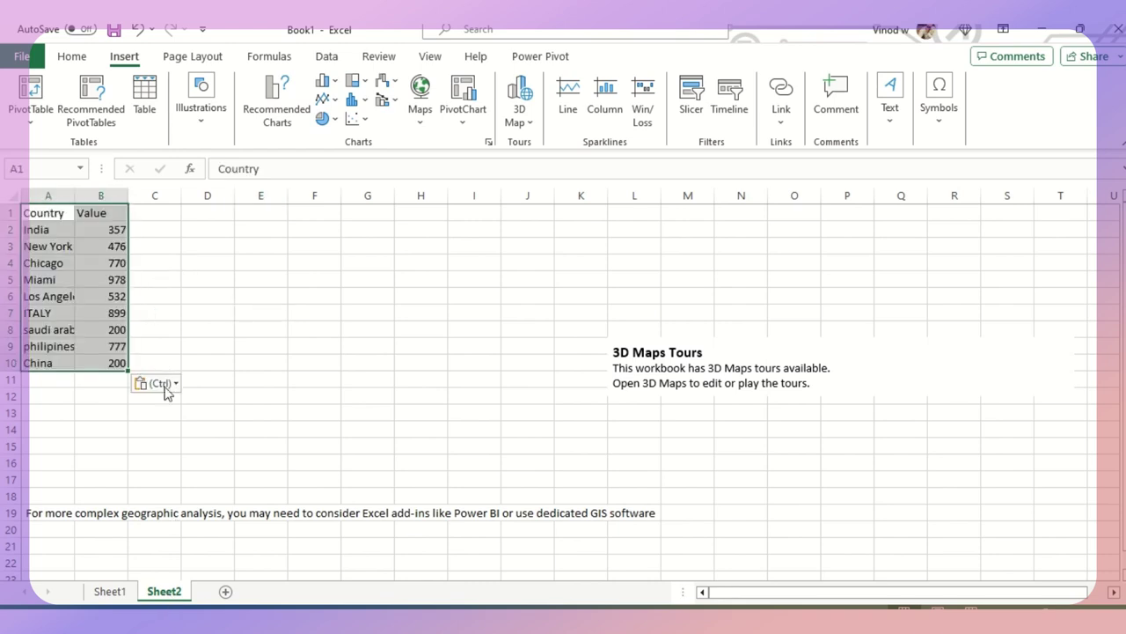
AutoFit column A on Sheet2 so the full country names show.
left_click(13, 196)
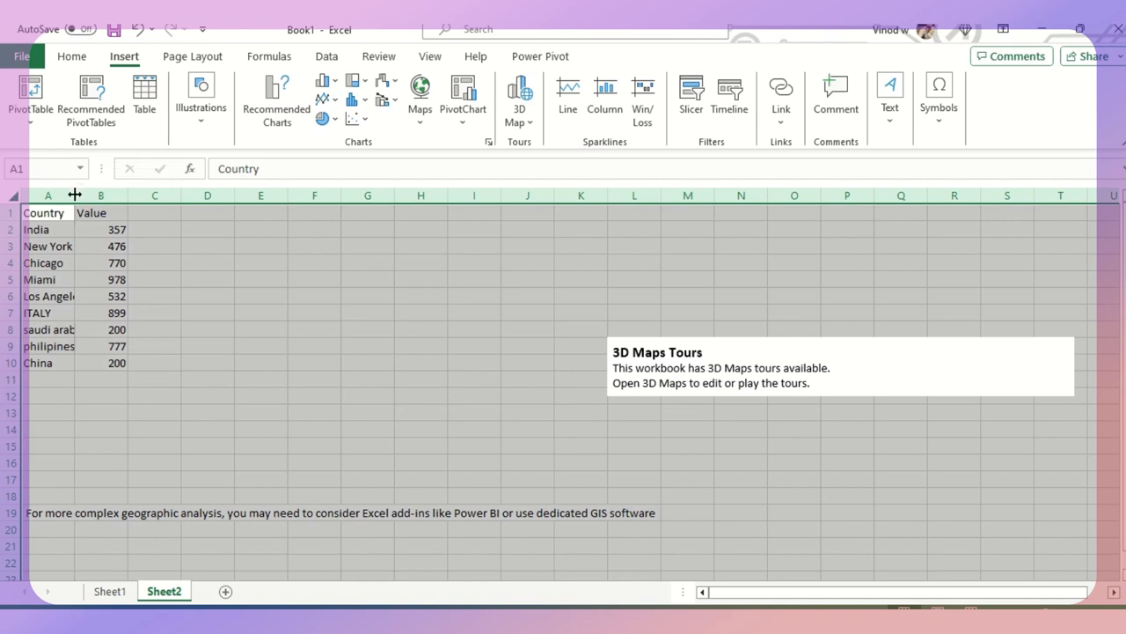
double_click(75, 195)
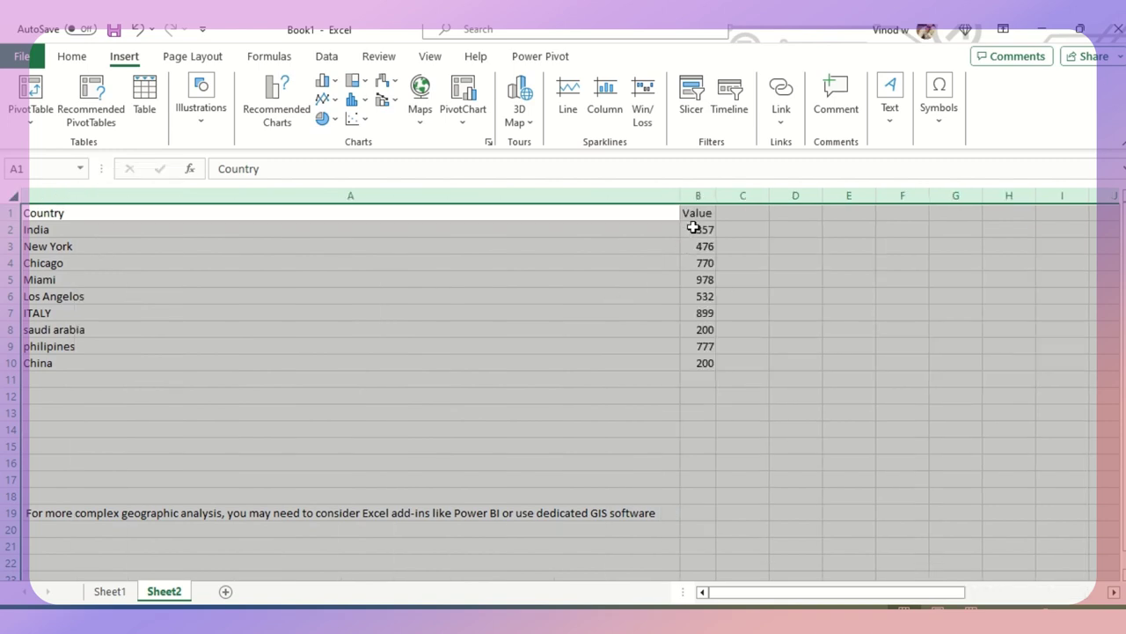
left_click(198, 260)
left_click_drag(186, 228, 199, 338)
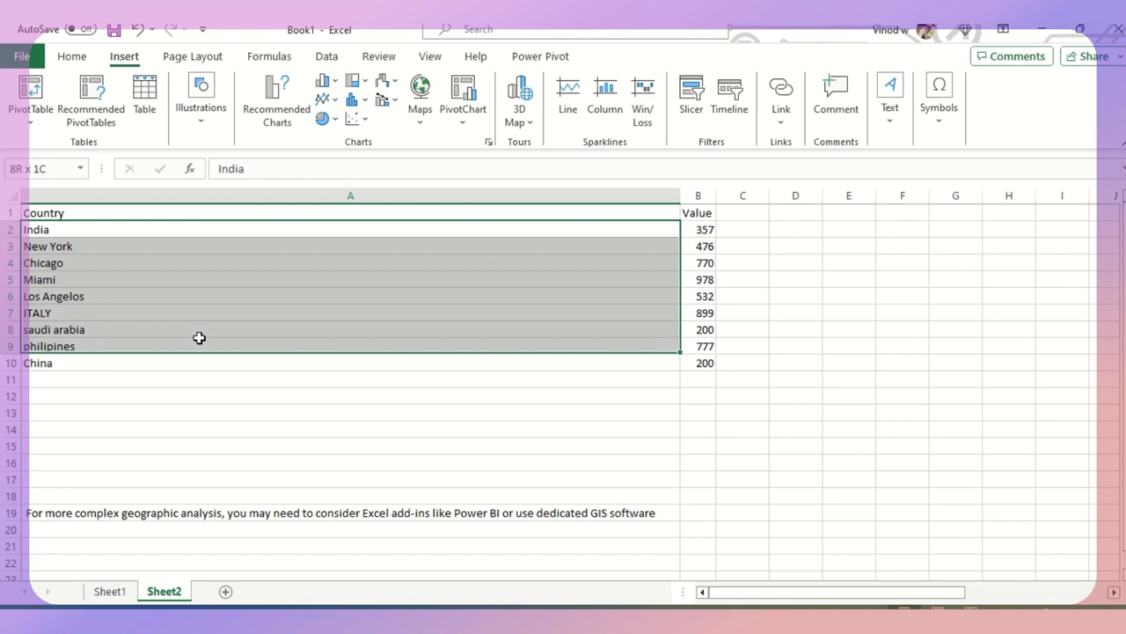
left_click(255, 393)
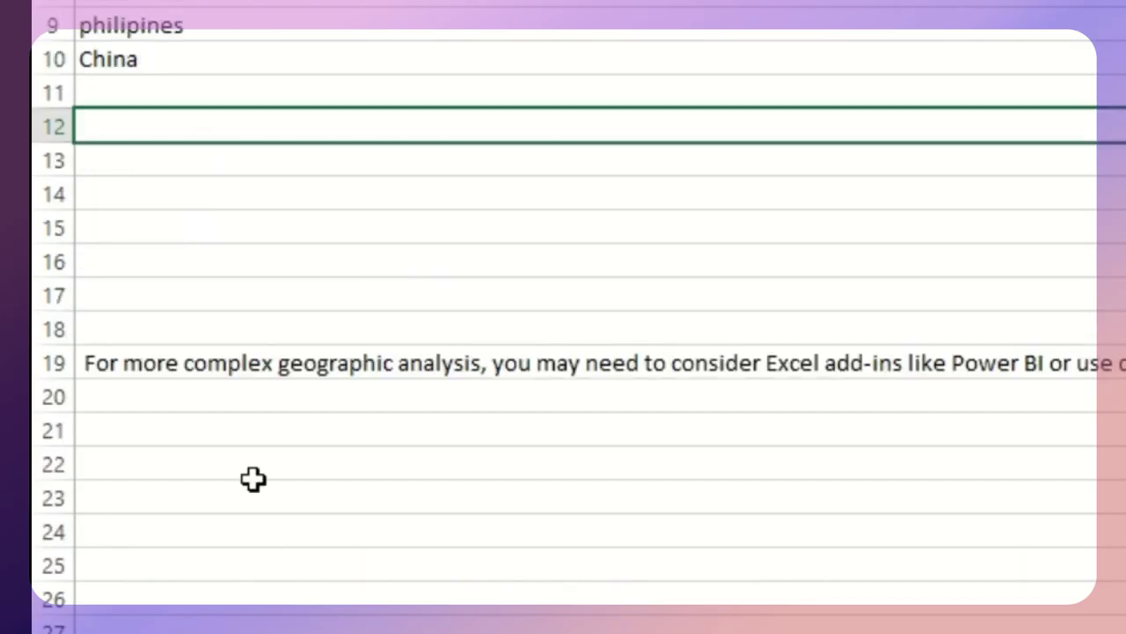
left_click(231, 370)
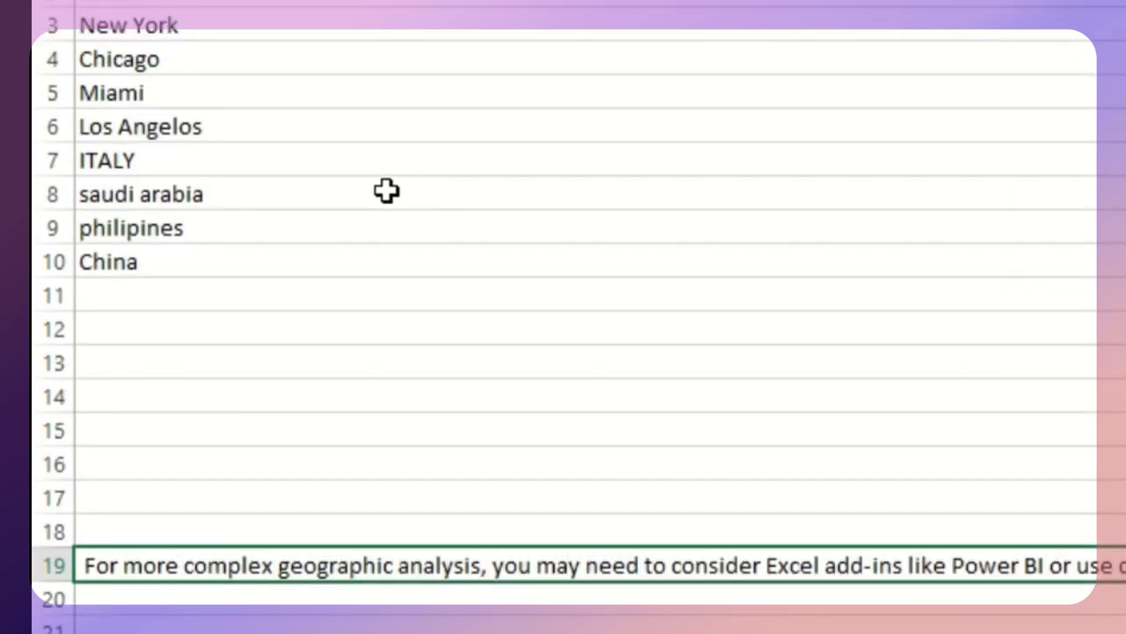
left_click_drag(319, 18, 324, 246)
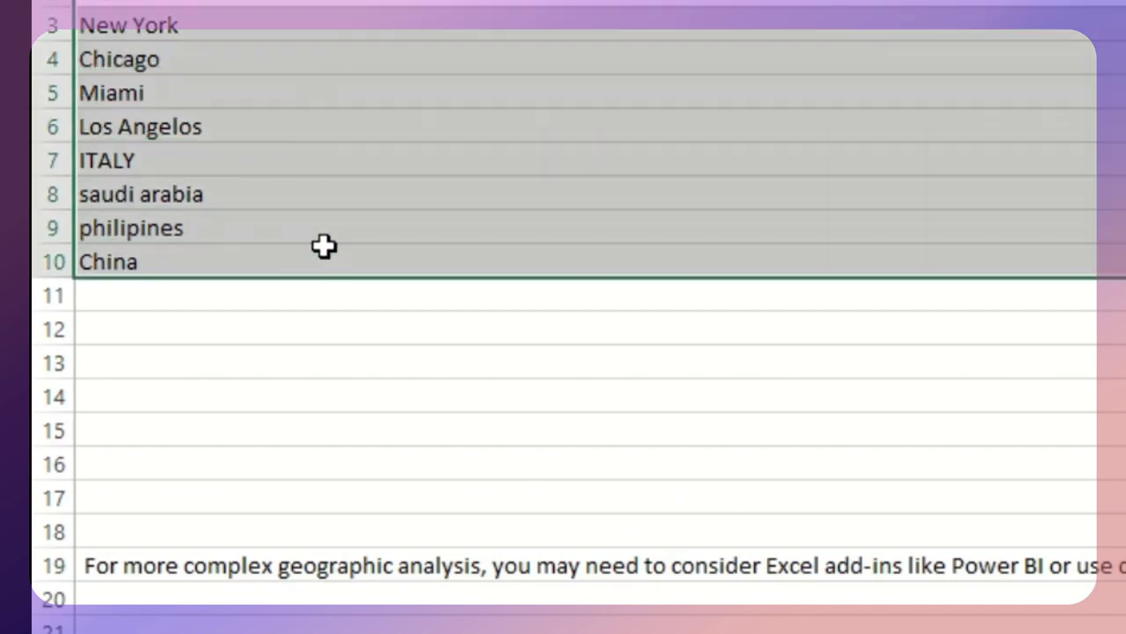
left_click(345, 571)
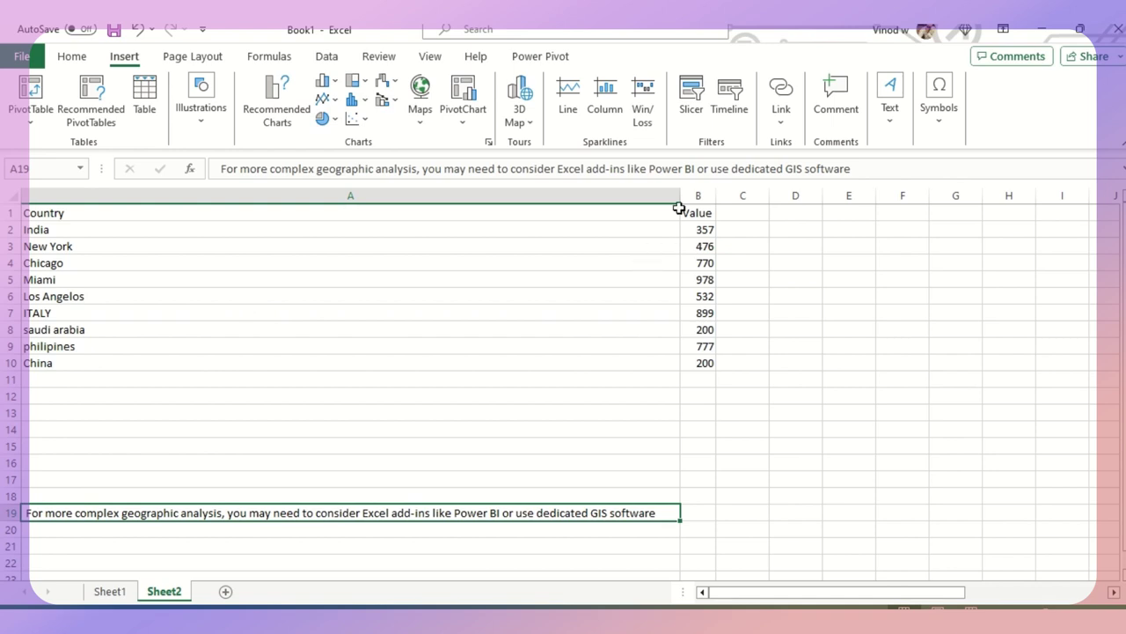
Narrow column A to just fit the country names, then select A1:B10.
left_click_drag(681, 195, 107, 219)
left_click(230, 327)
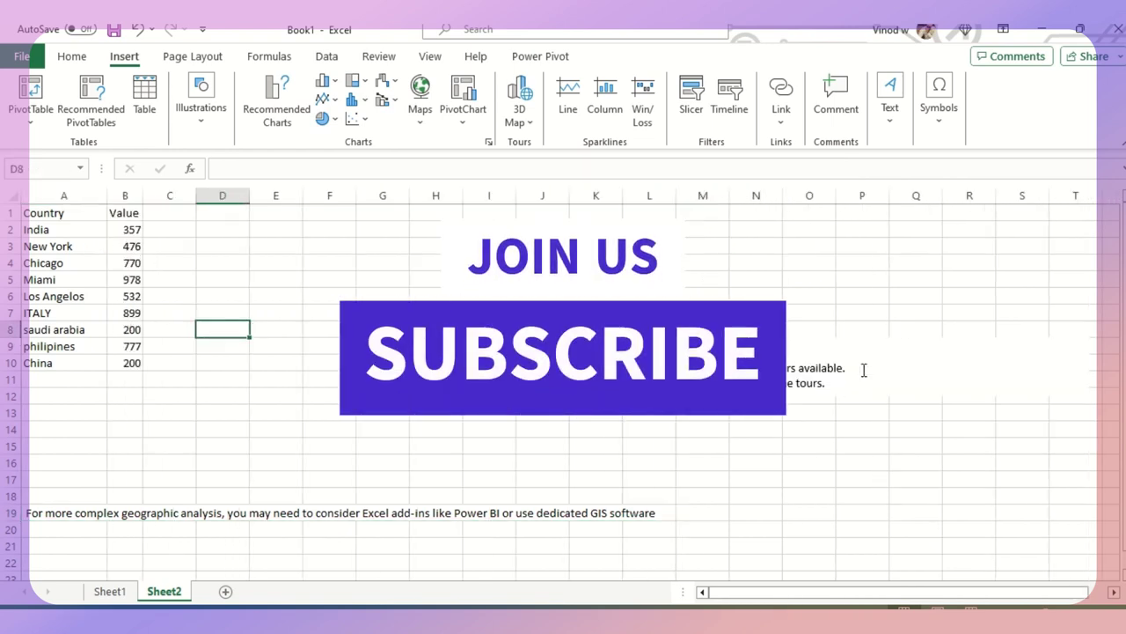
left_click(854, 317)
left_click(802, 354)
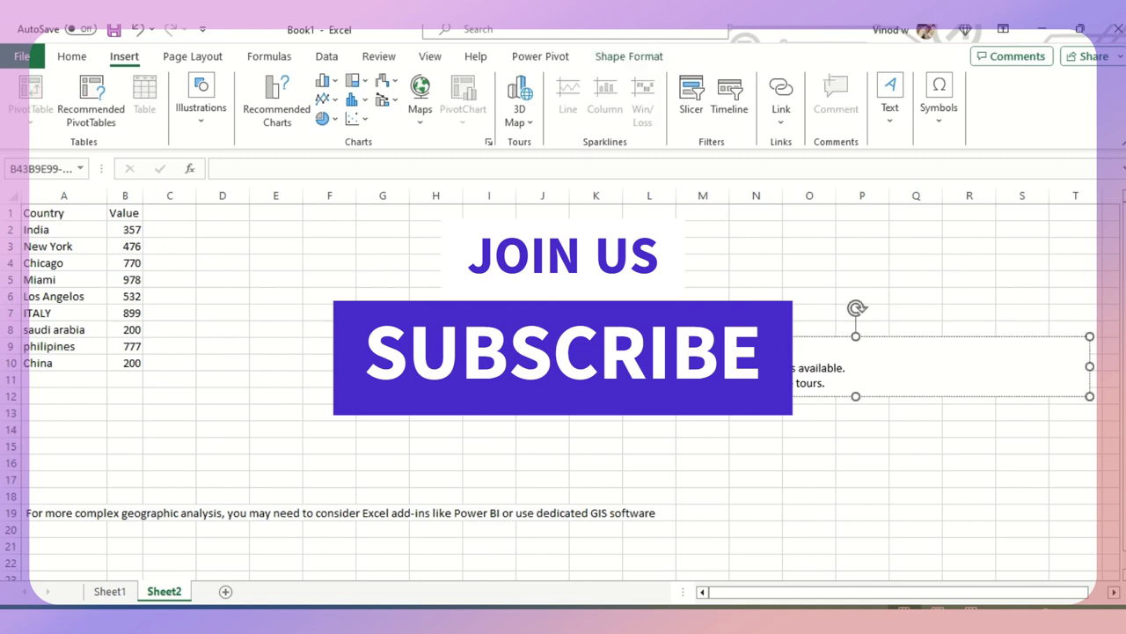
left_click(386, 363)
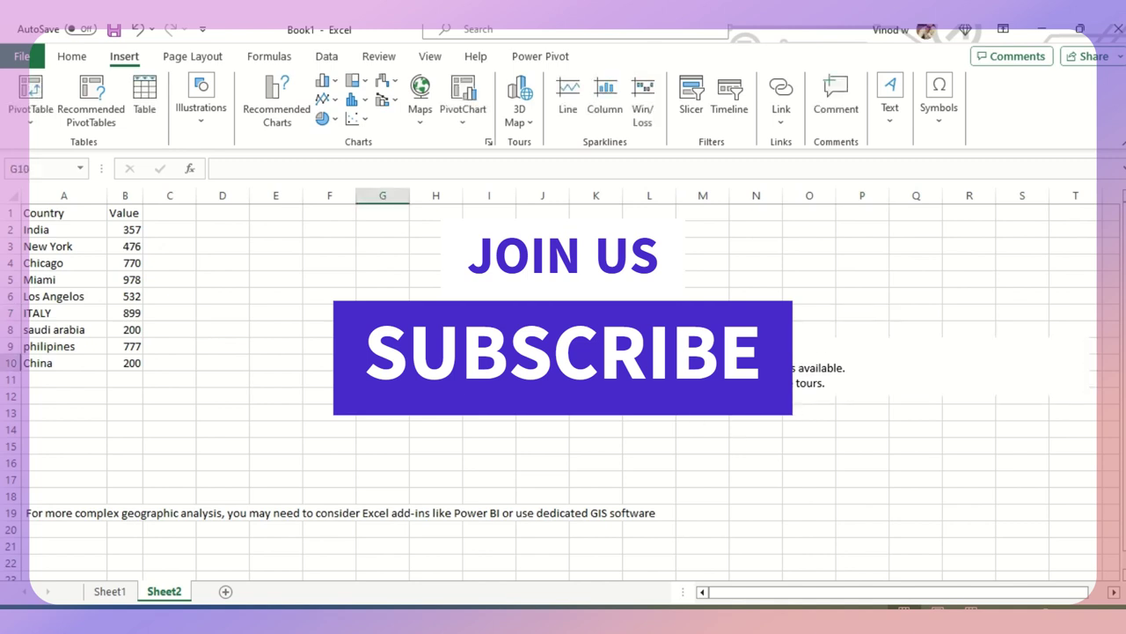
left_click_drag(56, 213, 126, 357)
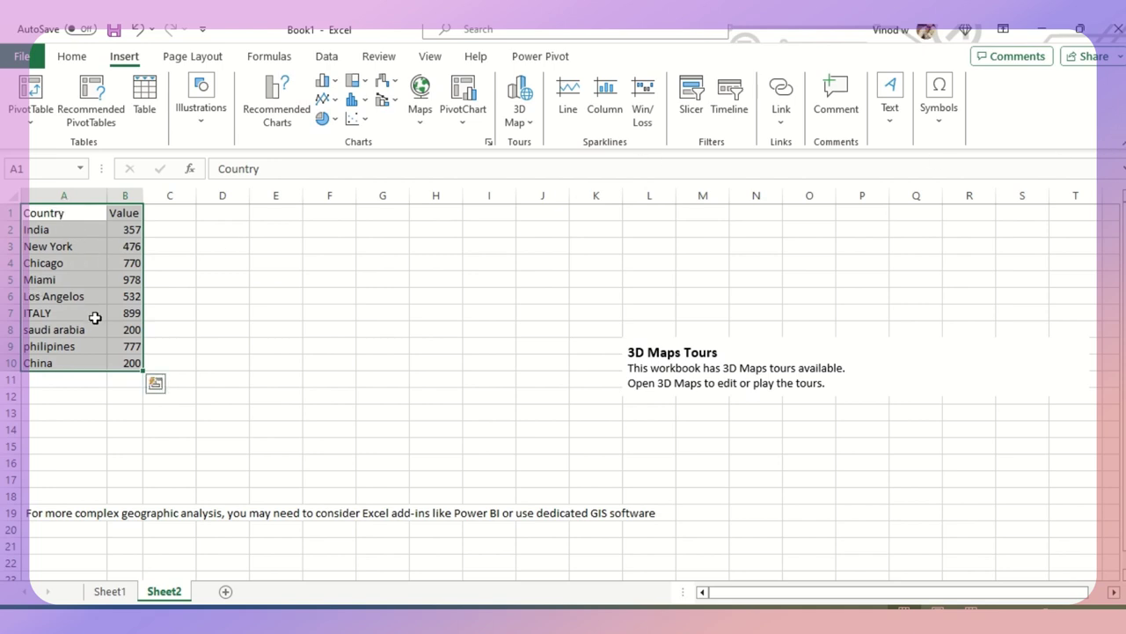
Launch 3D Maps, delete saved Tour 2 and Tour 1, and create a new tour.
left_click(516, 127)
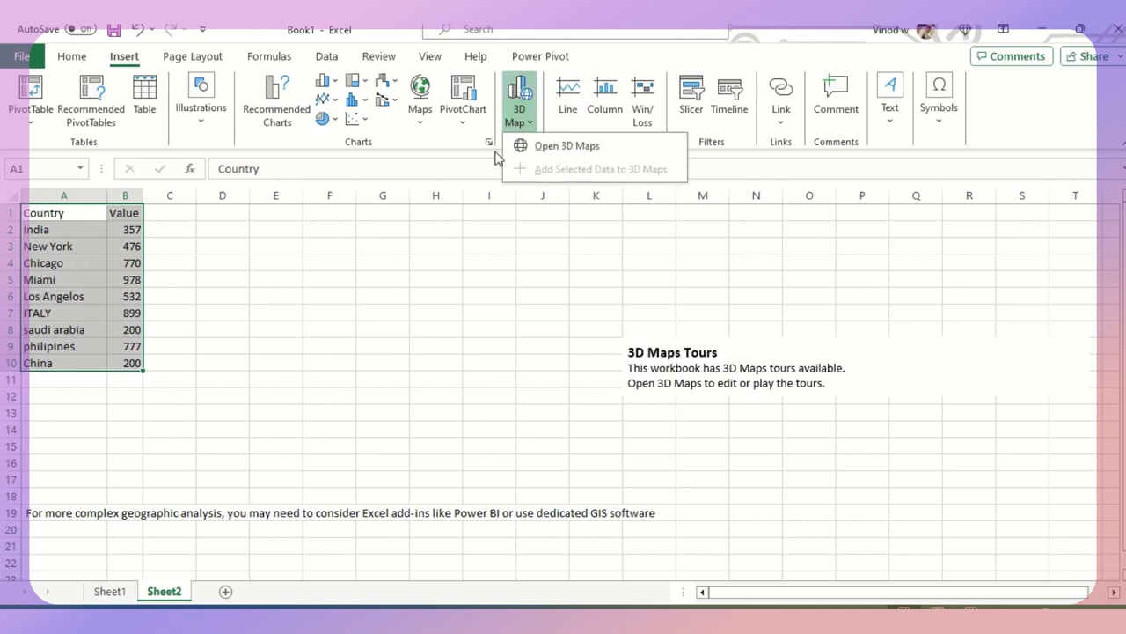
left_click(522, 145)
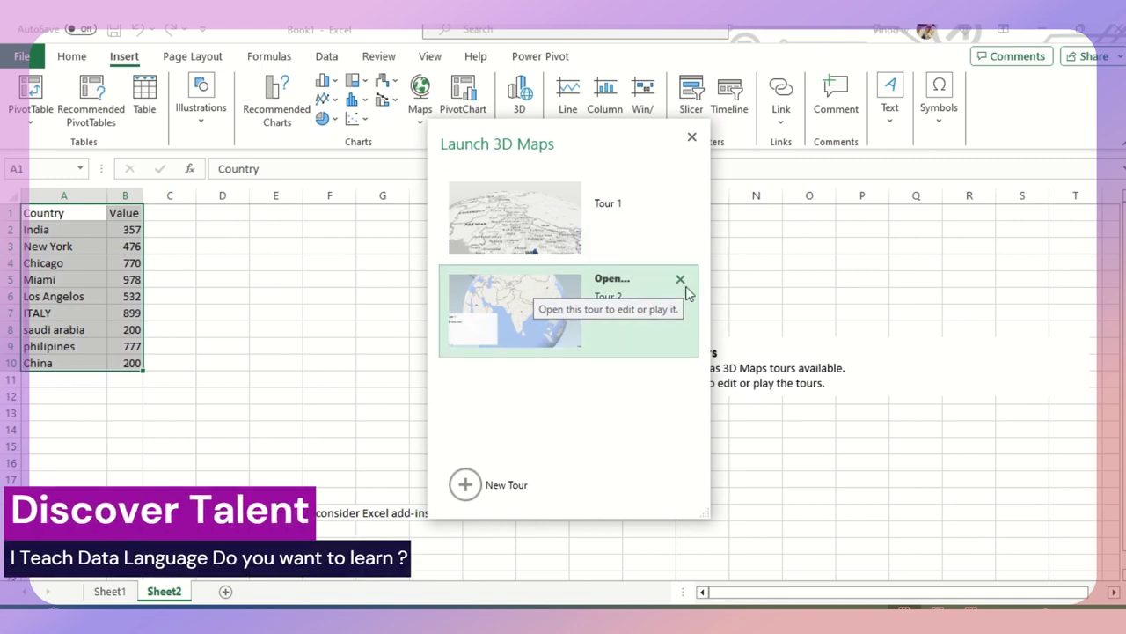
left_click(682, 280)
left_click(626, 387)
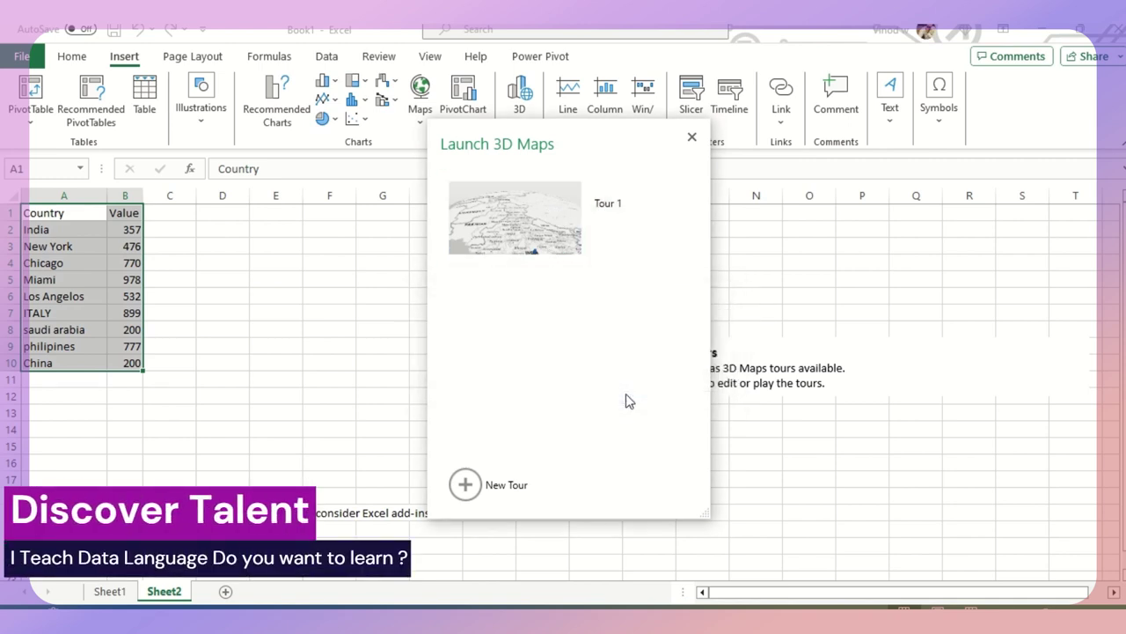
left_click(679, 185)
left_click(626, 387)
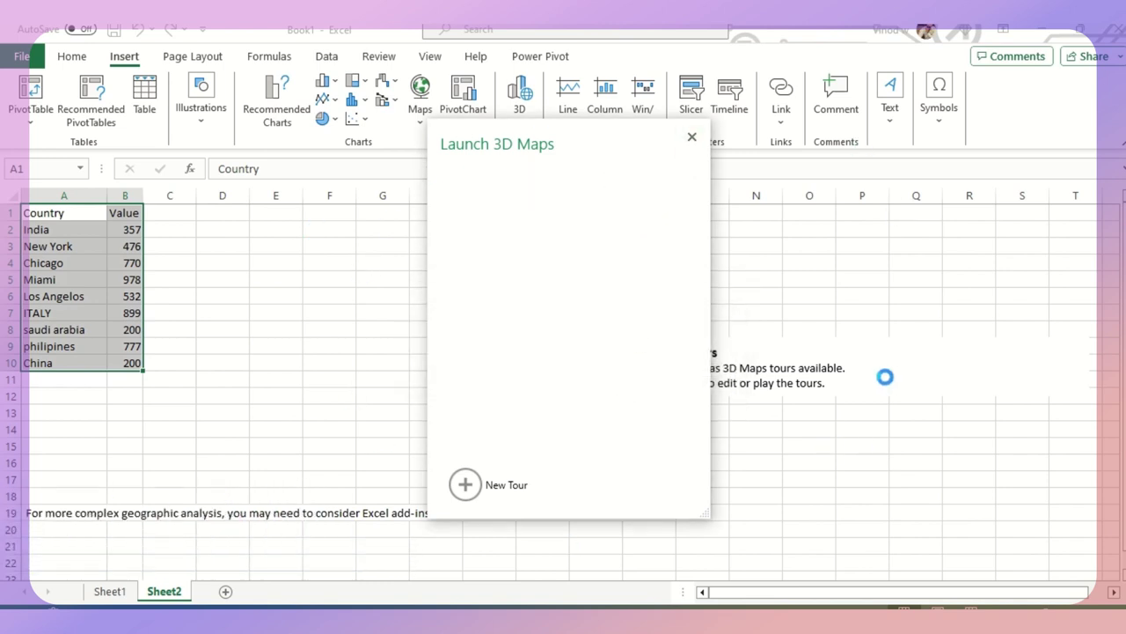
left_click(470, 490)
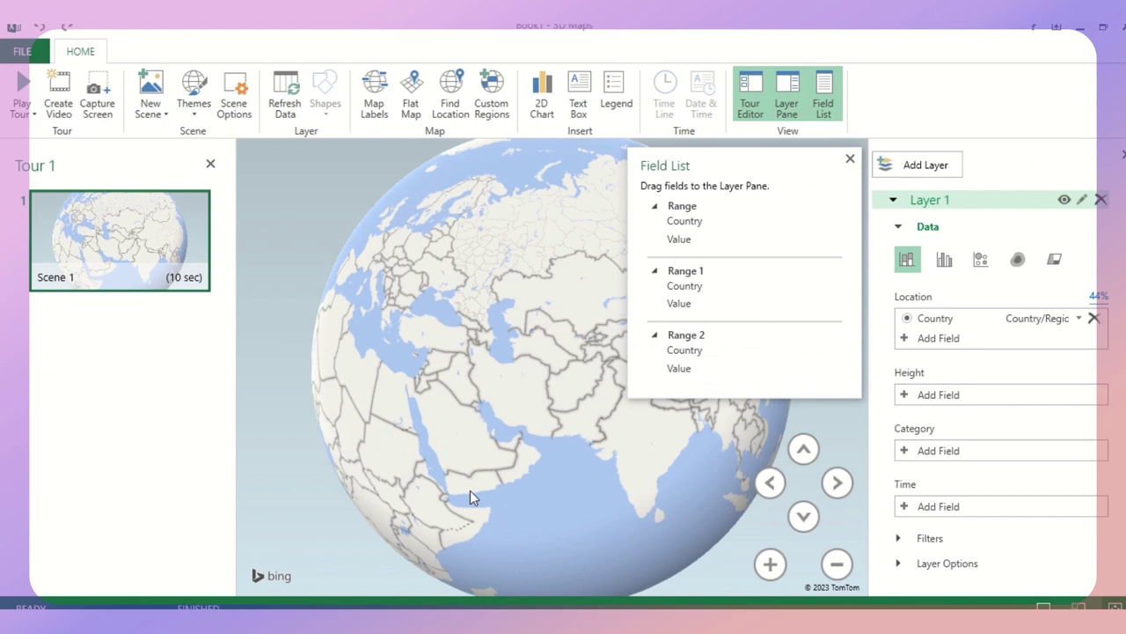
Close the Field List, delete the Country-based Layer 1, and add a new layer.
left_click(850, 161)
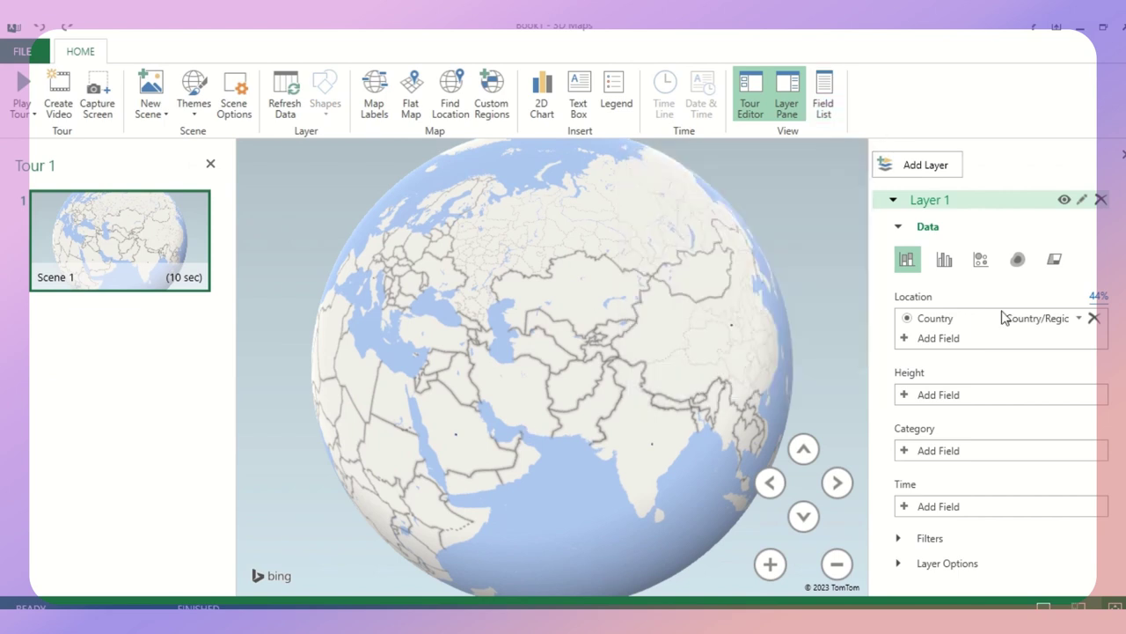
left_click(1100, 200)
left_click(516, 344)
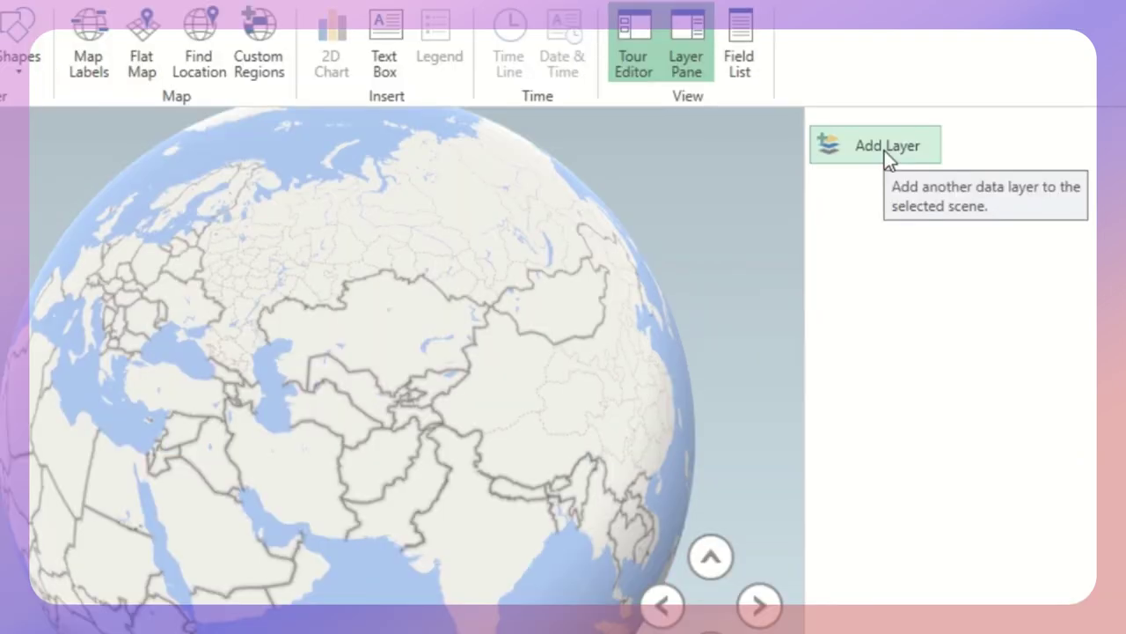
left_click(924, 170)
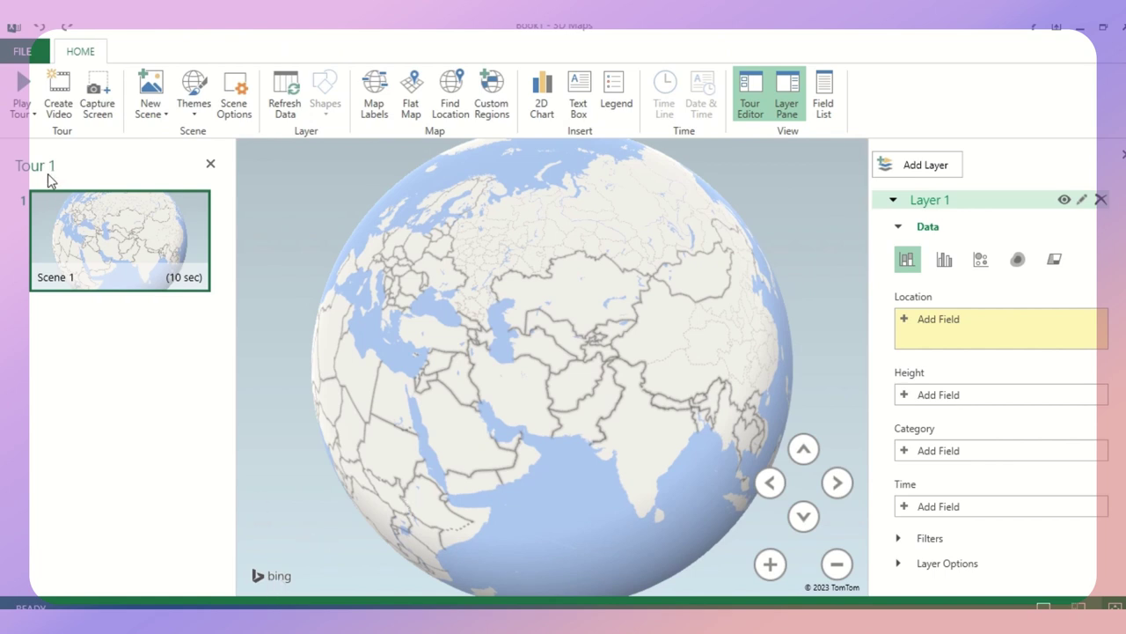
Close the tour pane so the globe with empty Layer 1 fills more space.
mouse_move(42, 231)
left_click(211, 164)
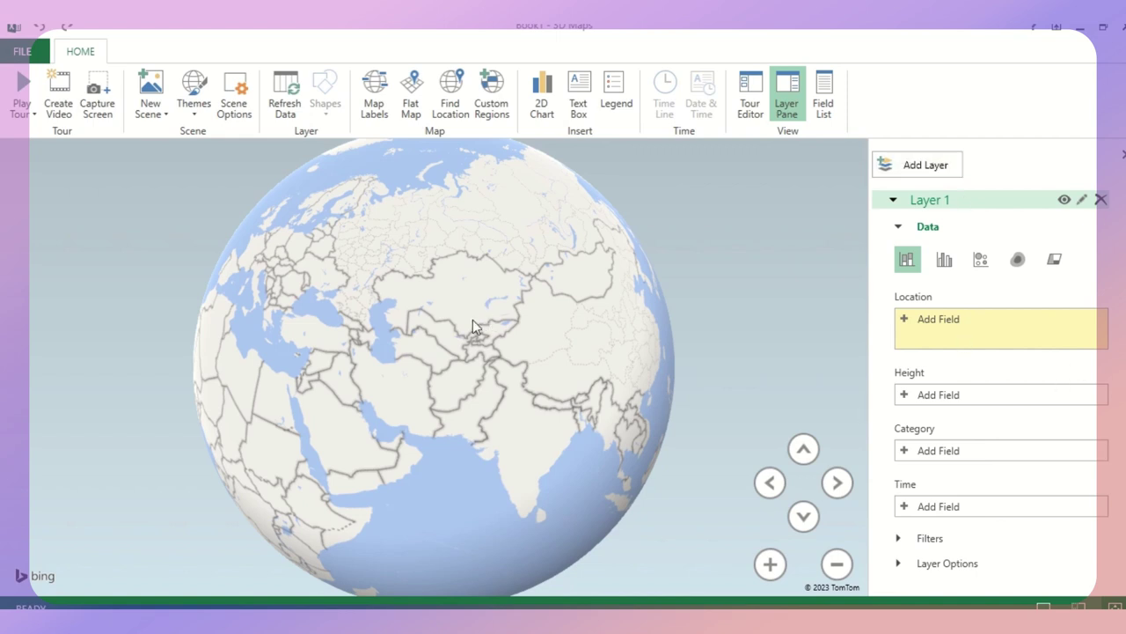
Set Layer 1's location to Range 2's Country field as Country/Region.
left_click(941, 323)
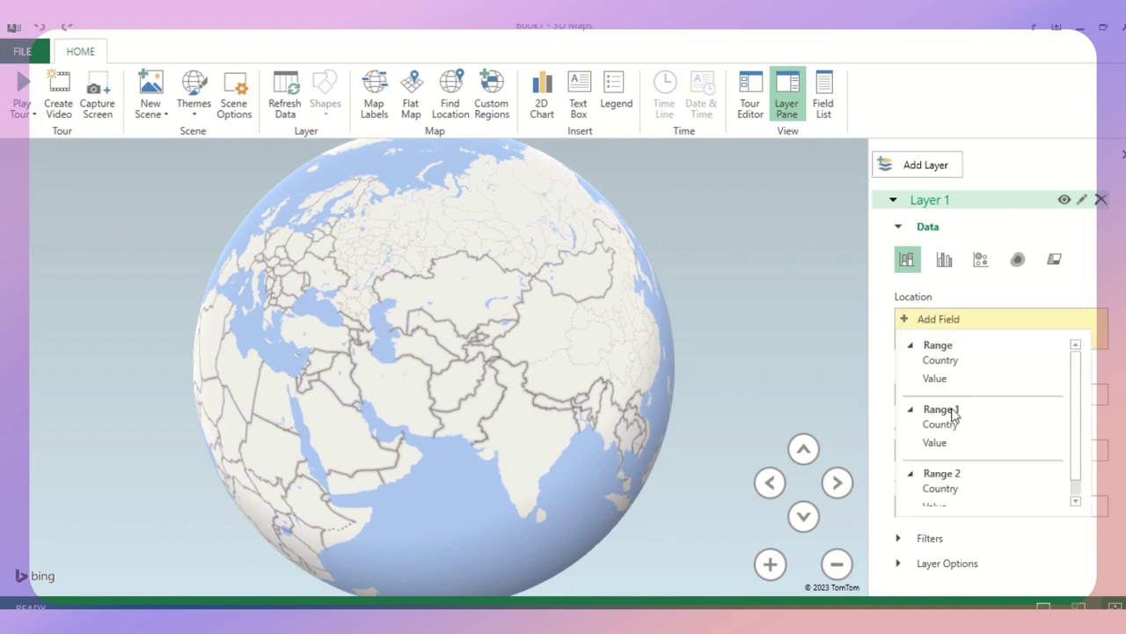
scroll(955, 415, "down", 1)
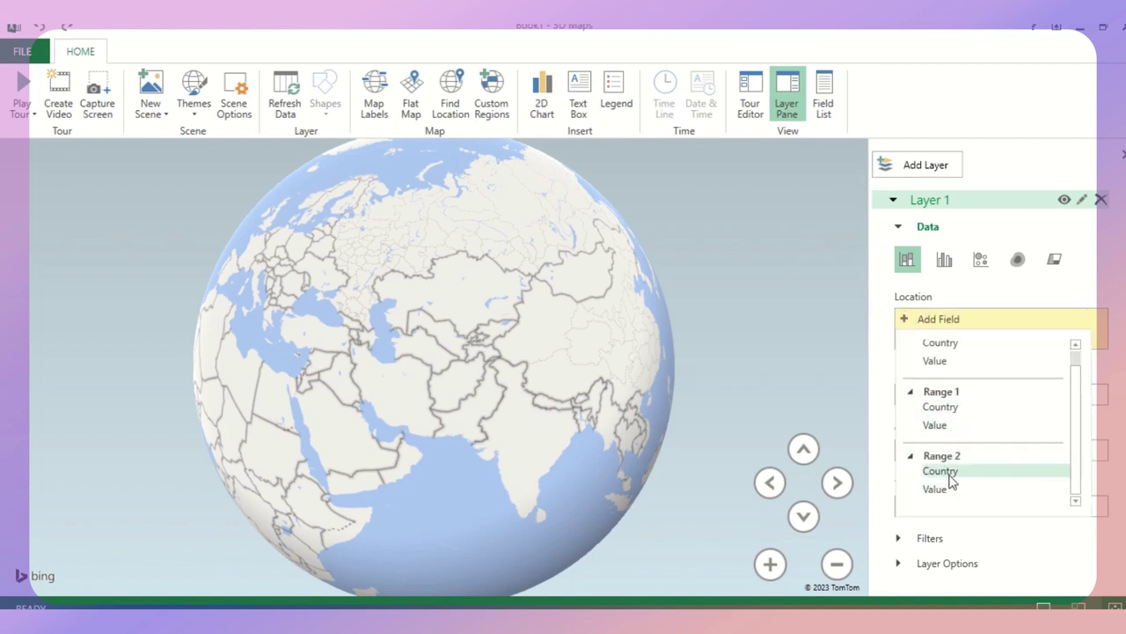
left_click(941, 473)
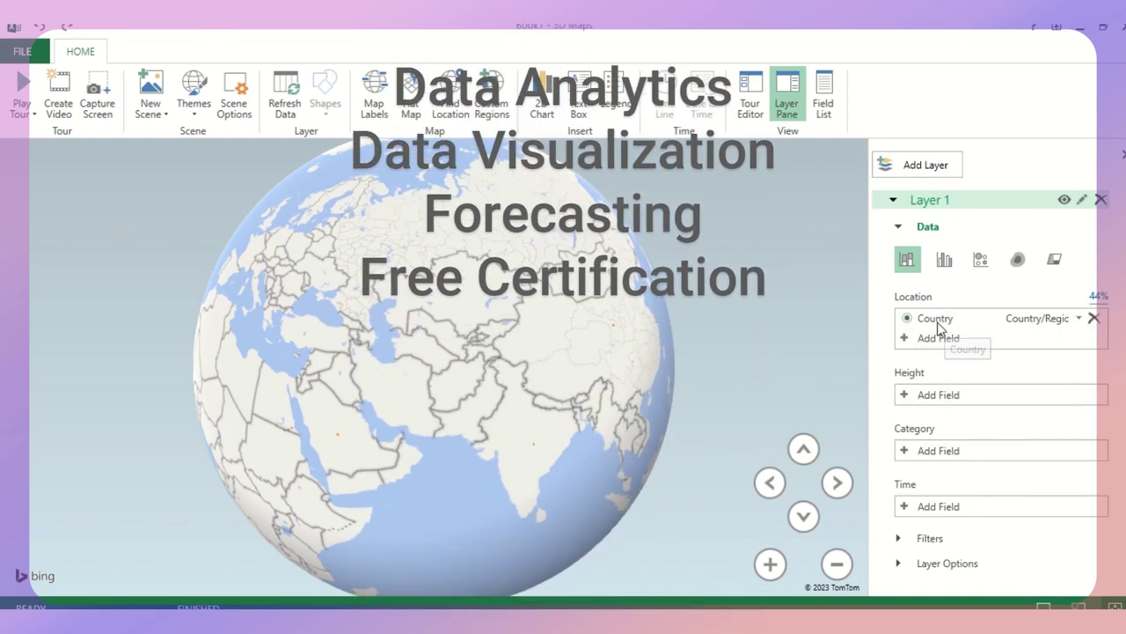
left_click(1078, 319)
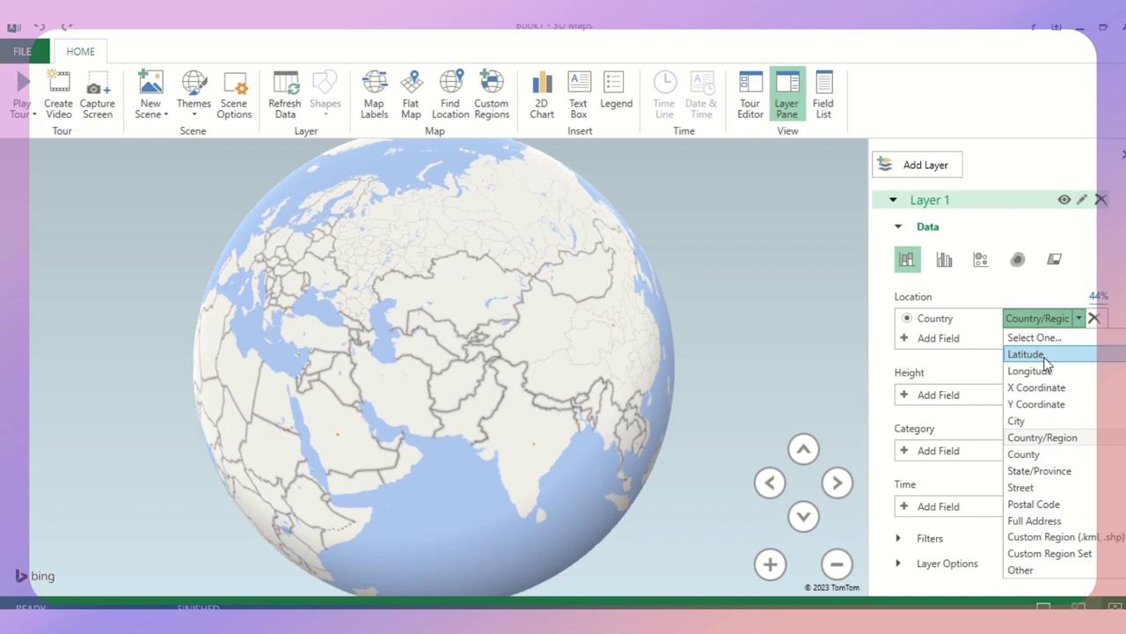
left_click(921, 377)
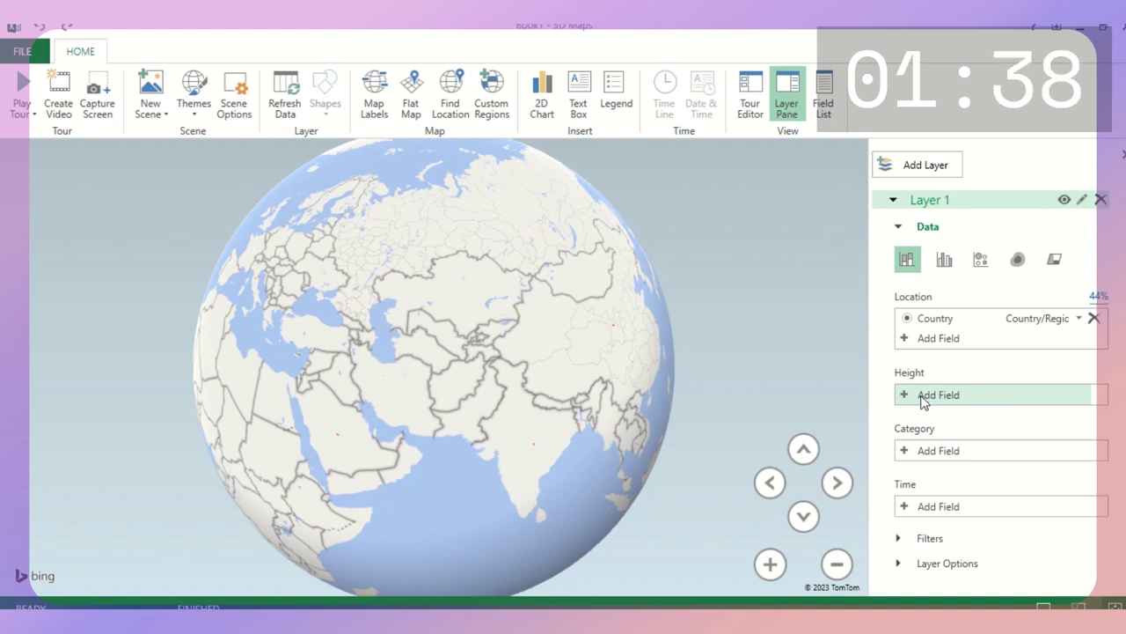
Set Layer 1's height to Value (Sum), removing and re-adding the Value field.
left_click(955, 394)
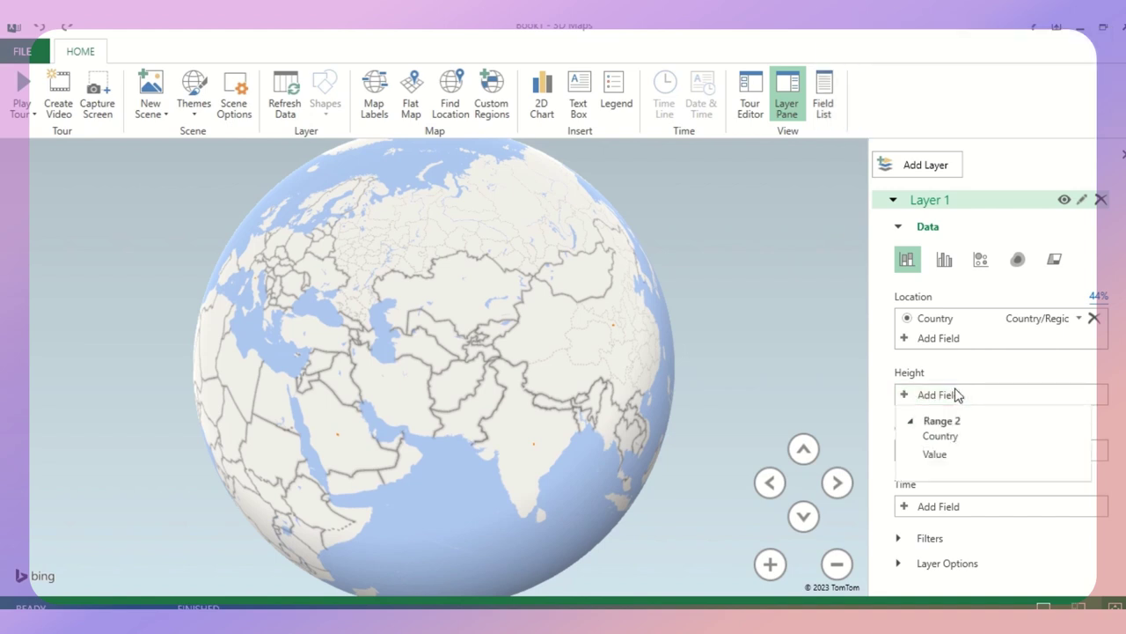
left_click(941, 455)
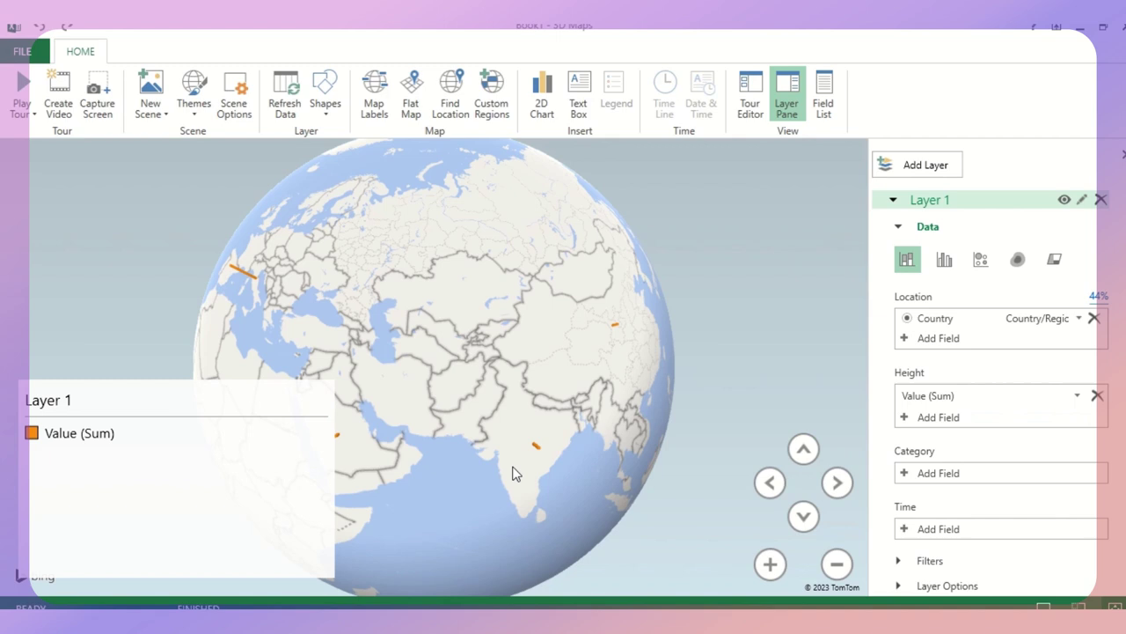
mouse_move(537, 448)
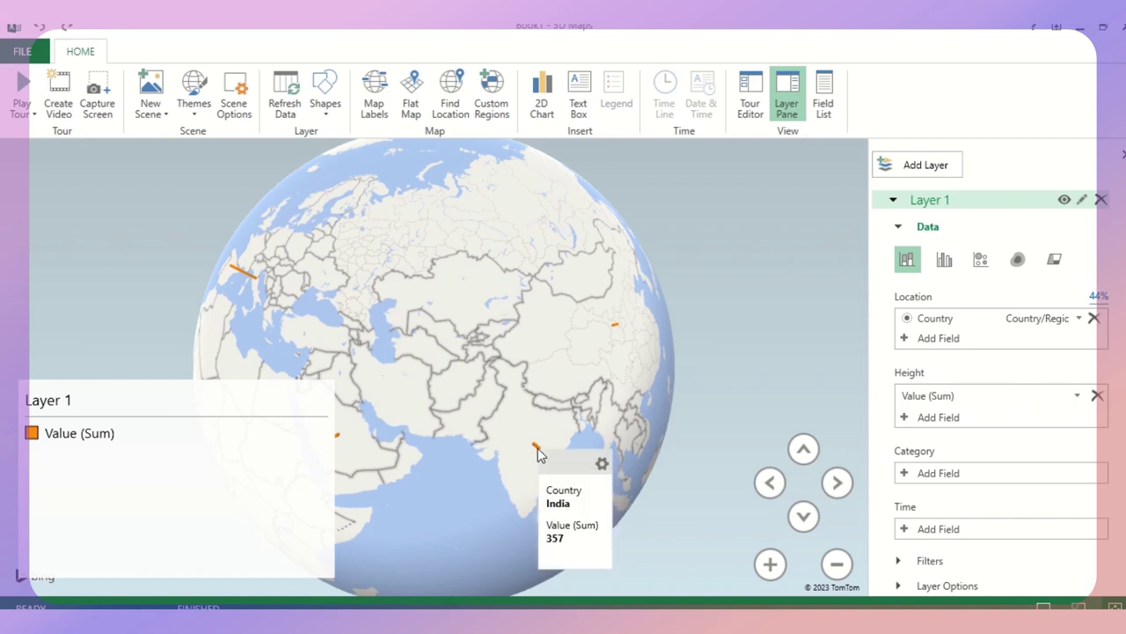
mouse_move(614, 332)
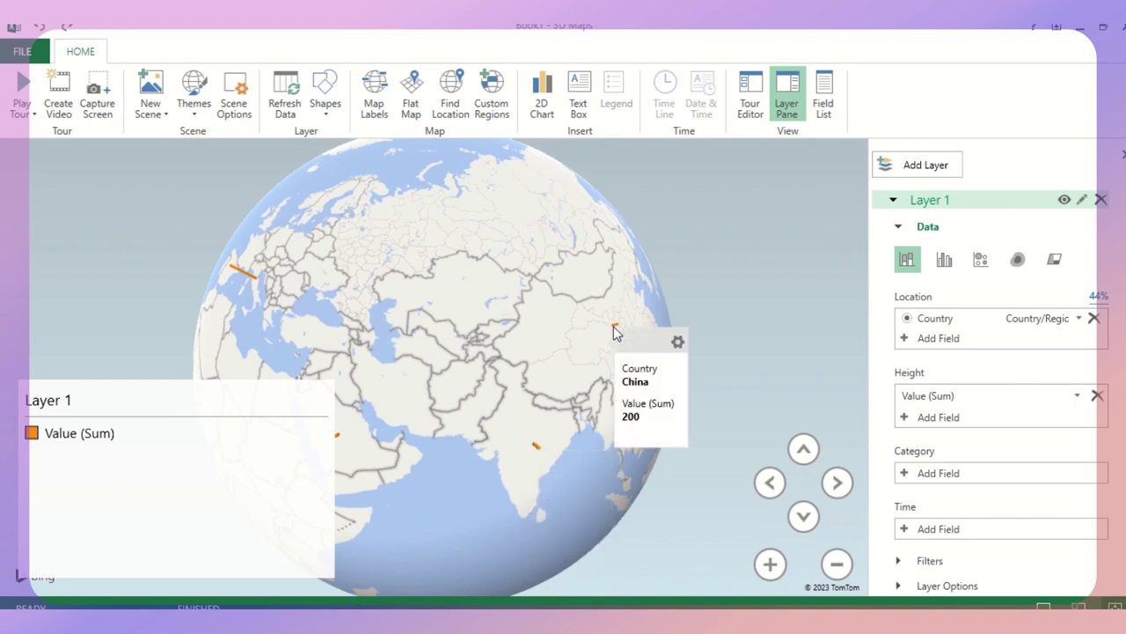
left_click(1097, 395)
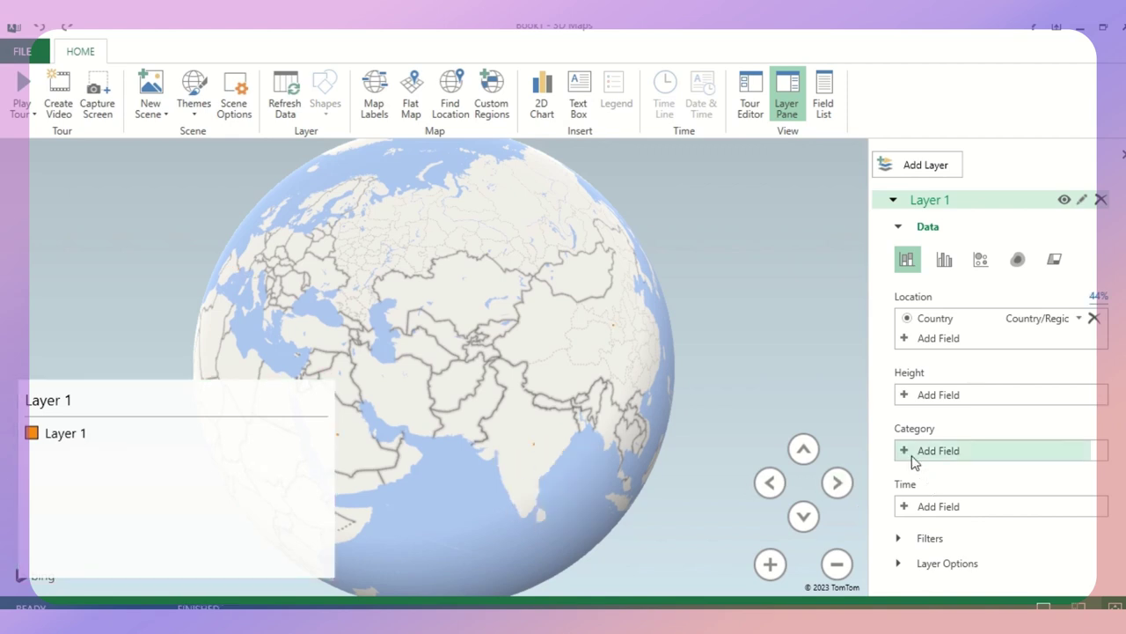
left_click(930, 403)
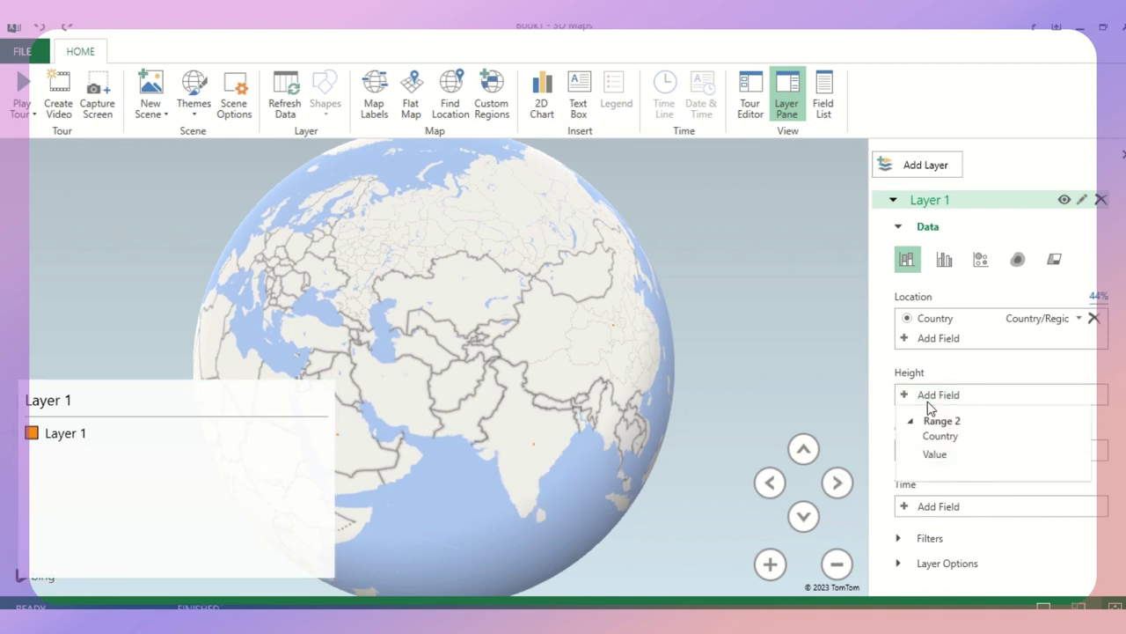
left_click(937, 456)
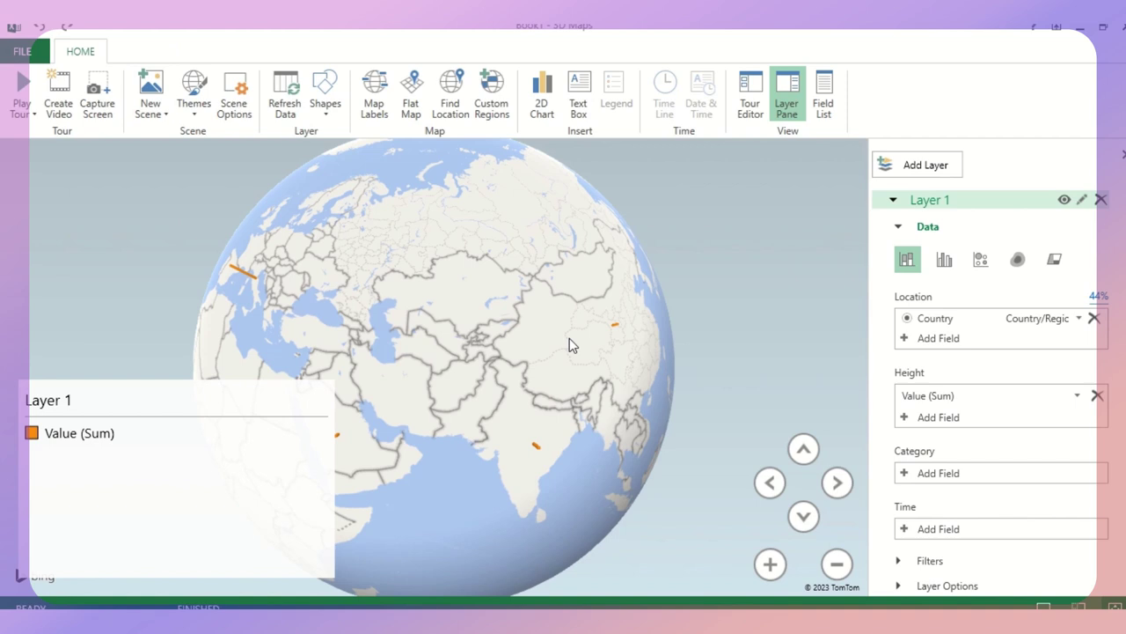
Move the Layer 1 legend to the bottom-left corner and shrink it to its Value (Sum) entry.
left_click(261, 432)
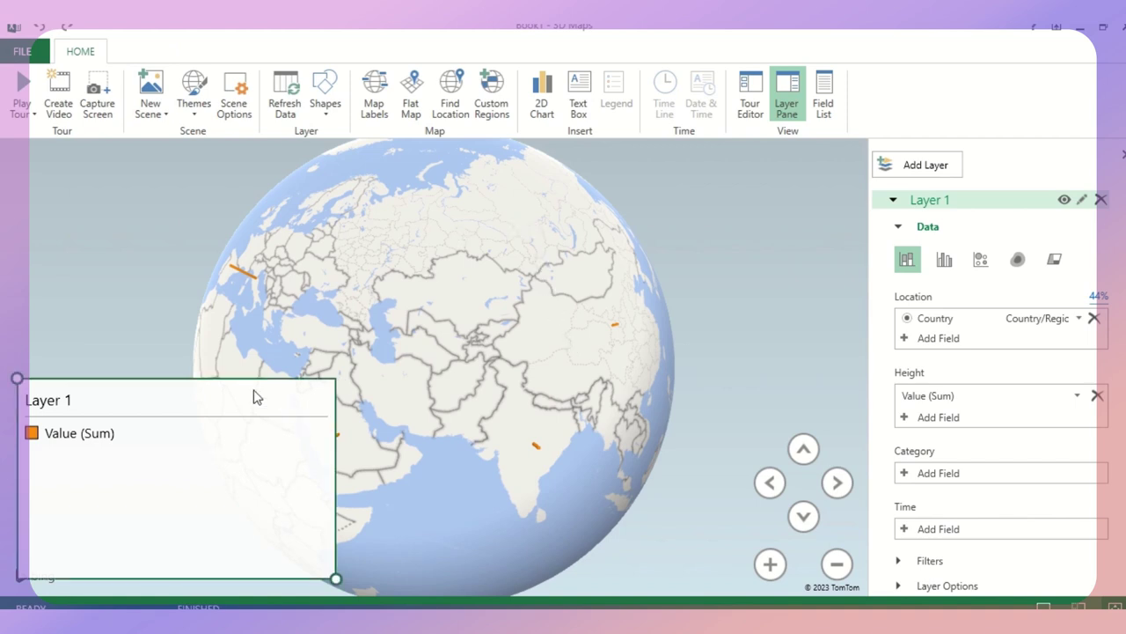
left_click_drag(251, 395, 203, 484)
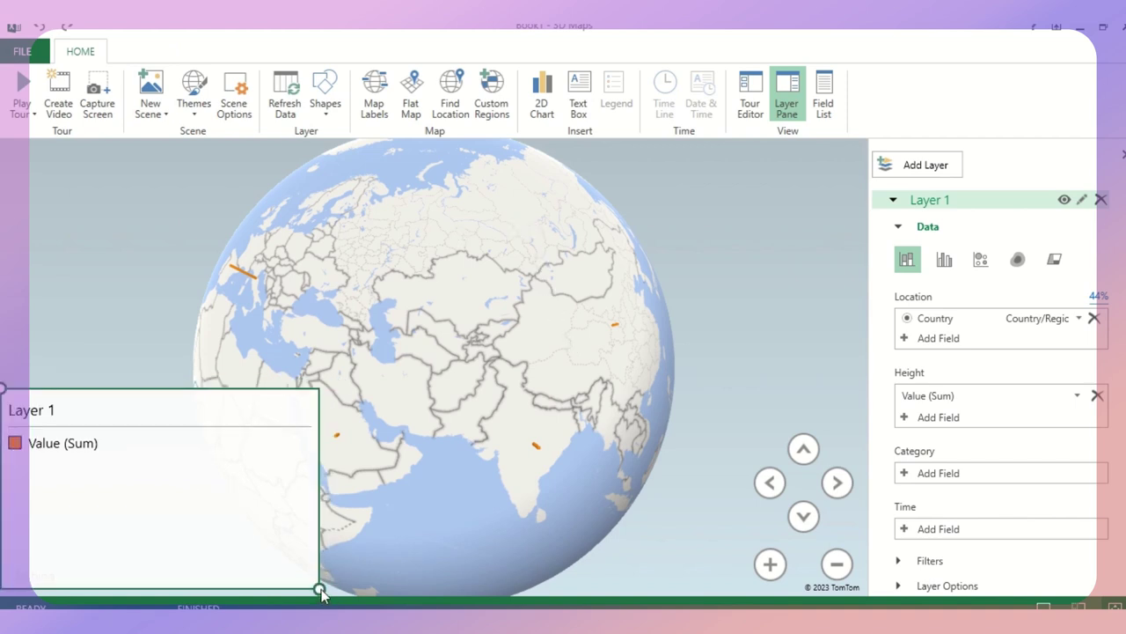
left_click_drag(320, 590, 177, 491)
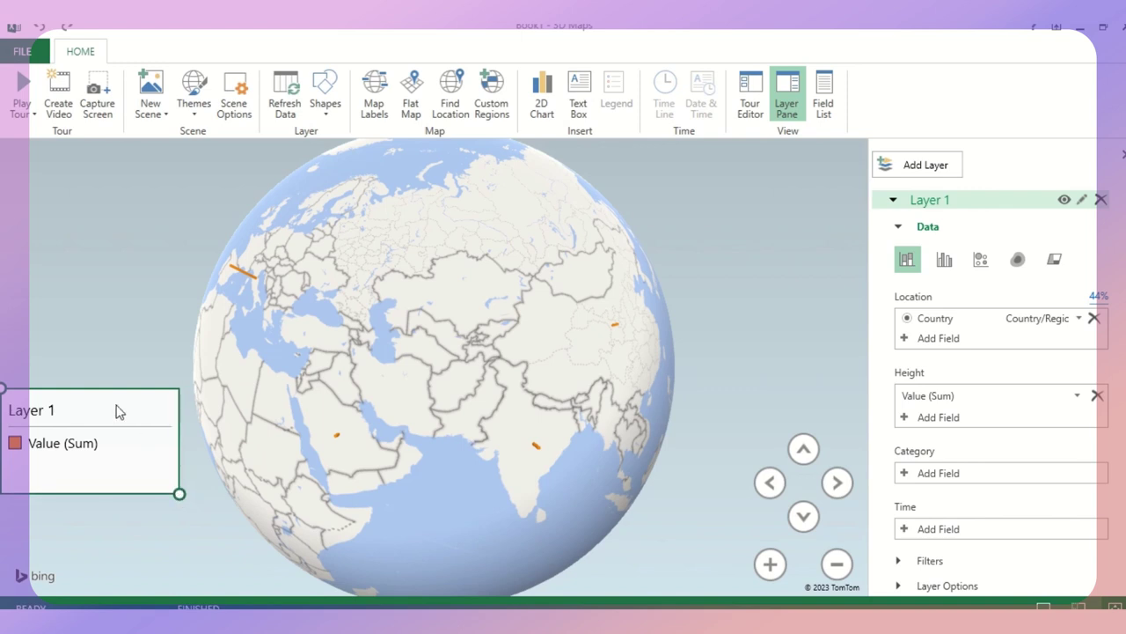
left_click_drag(116, 407, 143, 486)
left_click(117, 370)
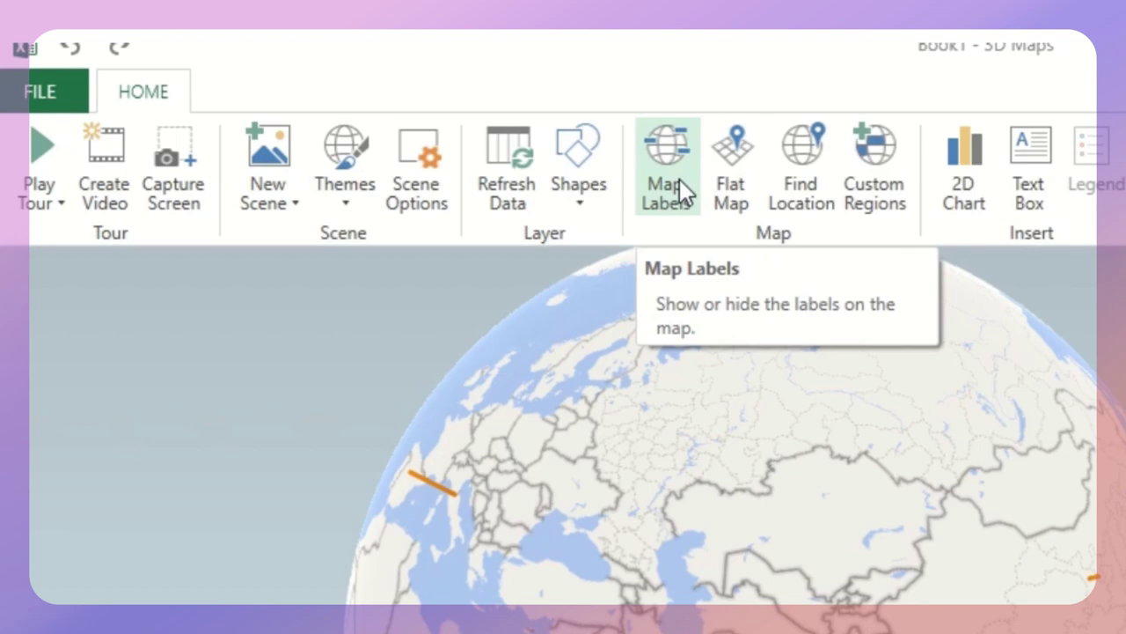
Turn on Map Labels and rotate the globe across Europe, Asia, the North Pacific and Africa.
left_click(679, 179)
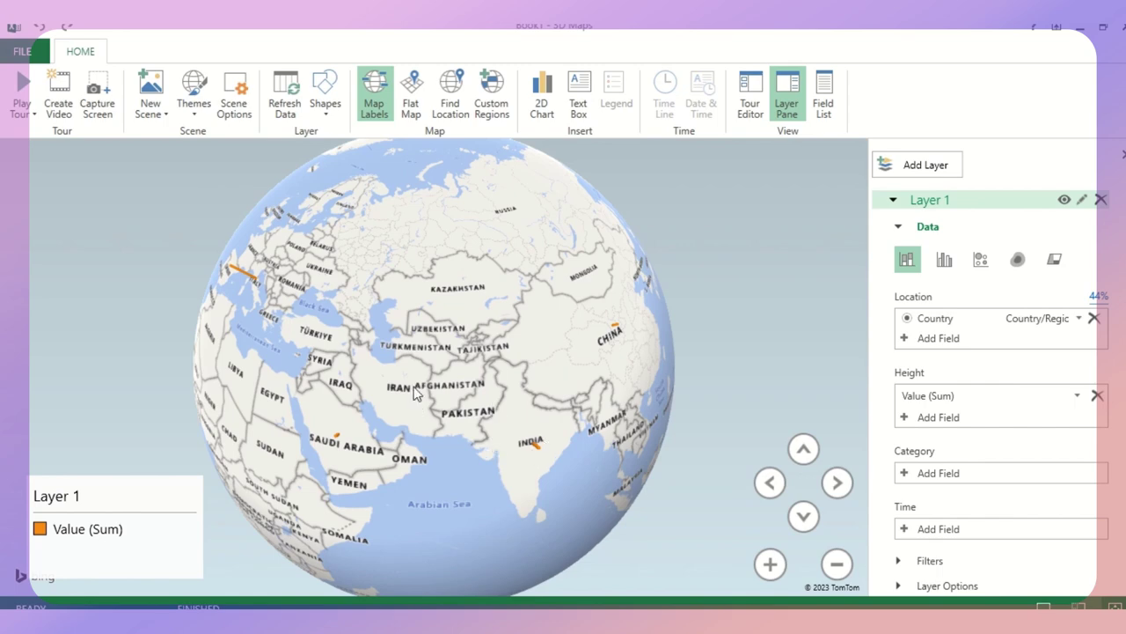
left_click_drag(414, 388, 629, 394)
scroll(411, 350, "up", 3)
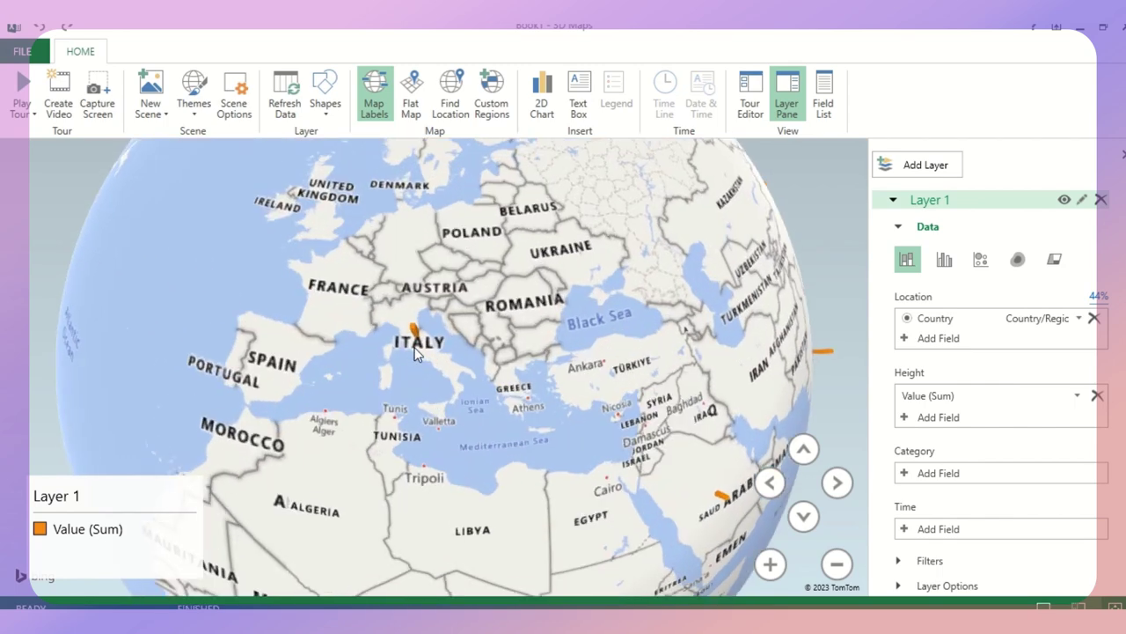
scroll(661, 345, "down", 3)
left_click_drag(661, 345, 466, 349)
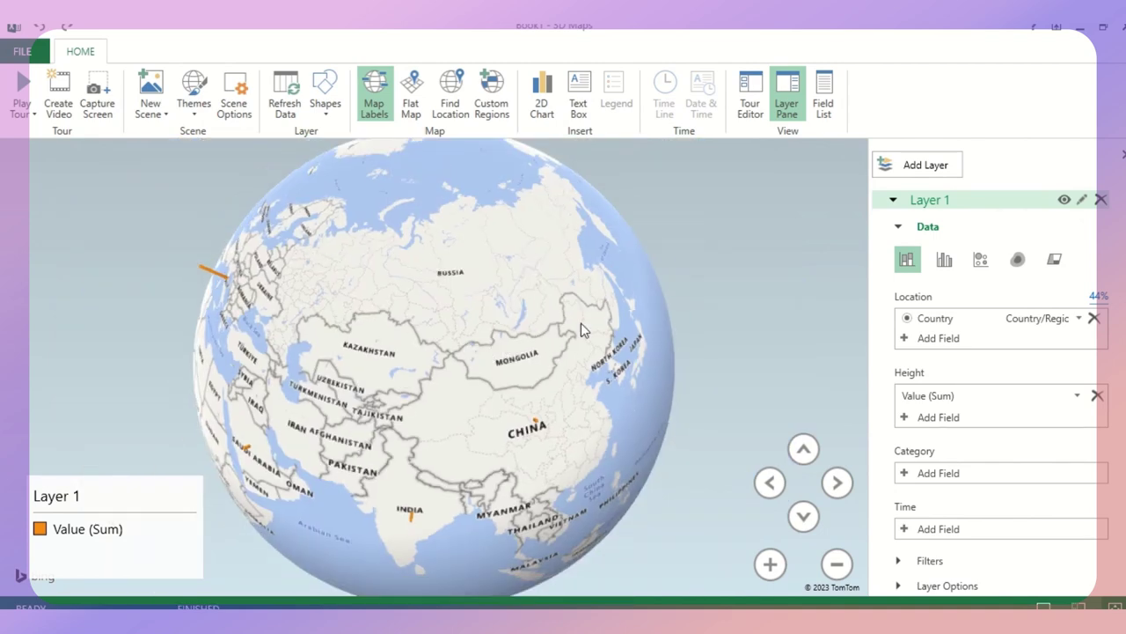
left_click_drag(581, 323, 302, 337)
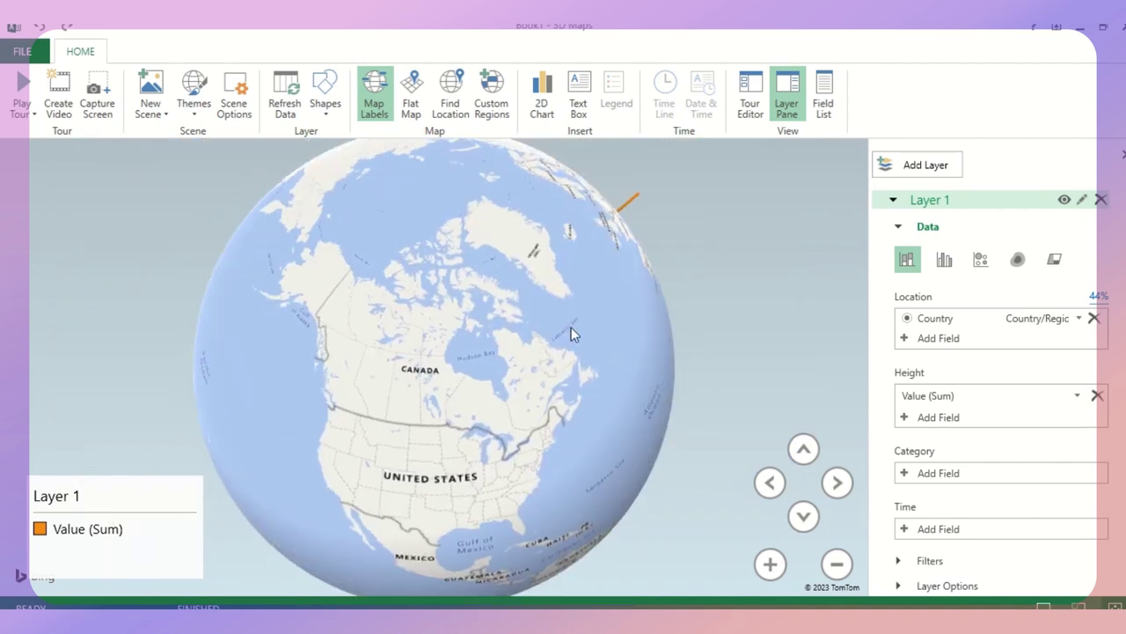
left_click_drag(572, 328, 408, 350)
left_click_drag(569, 407, 499, 383)
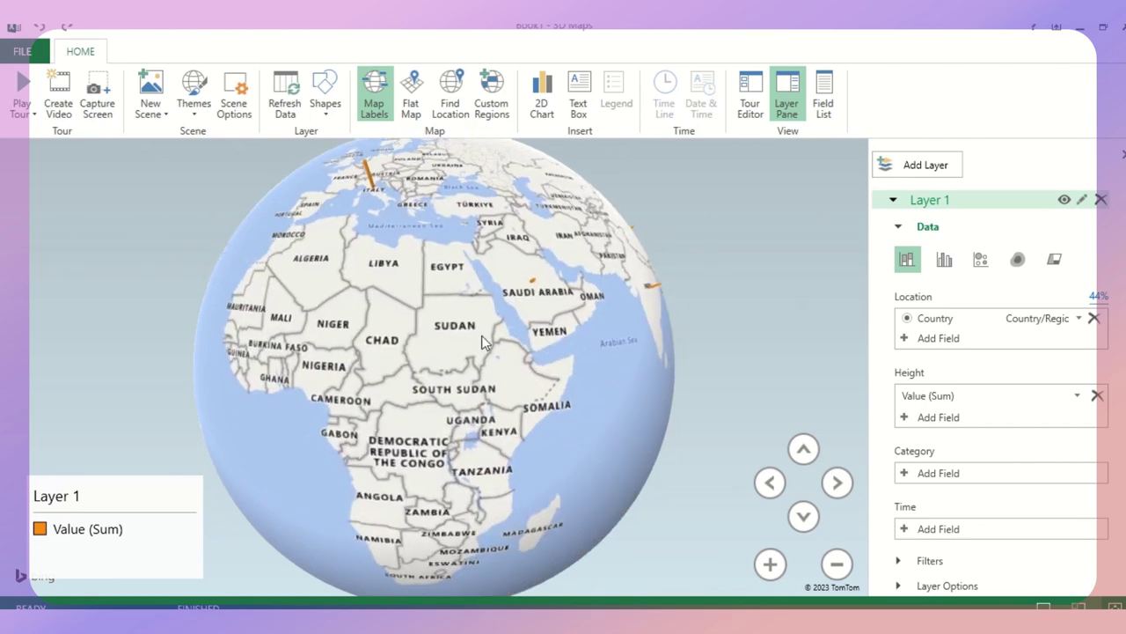
left_click(25, 90)
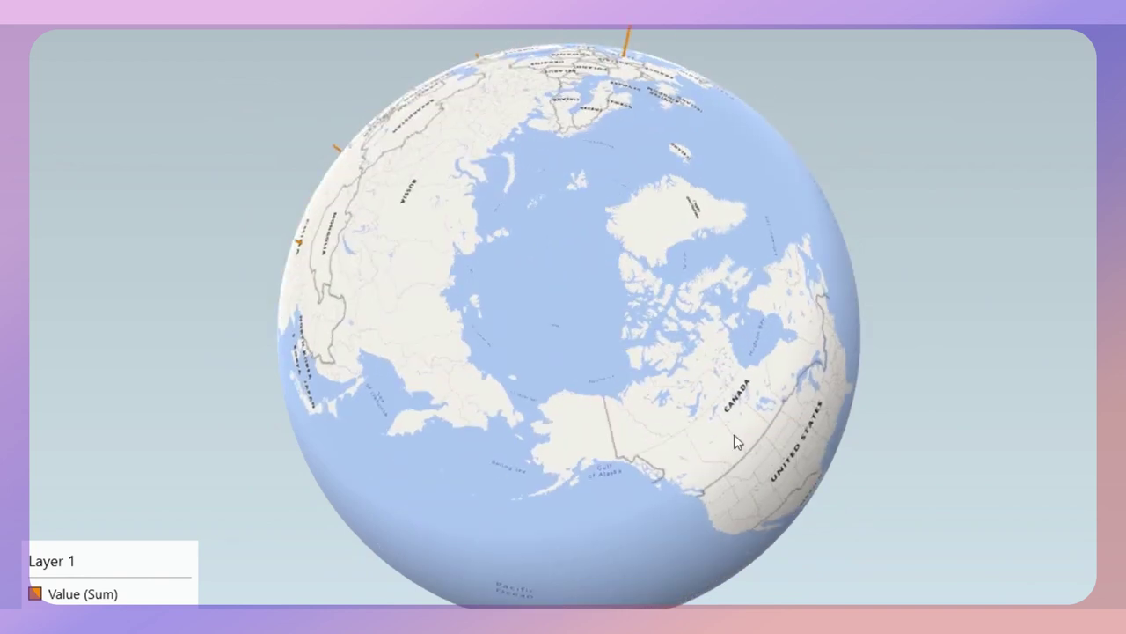
key("Escape")
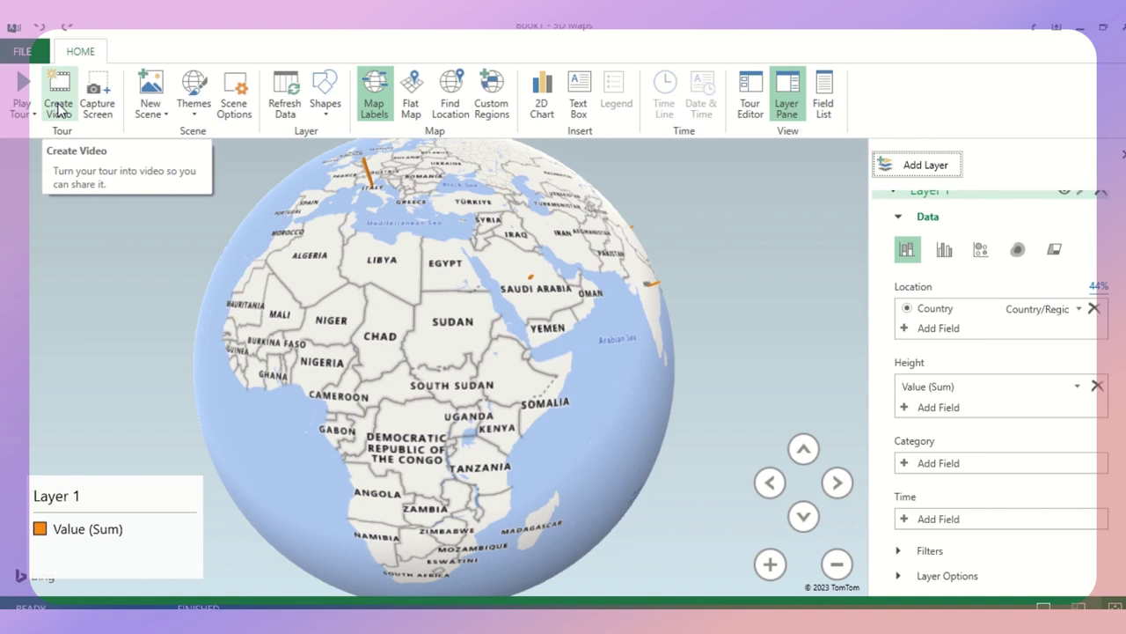
Show the New Scene options: Copy Scene 1, World Map and custom maps.
left_click(162, 117)
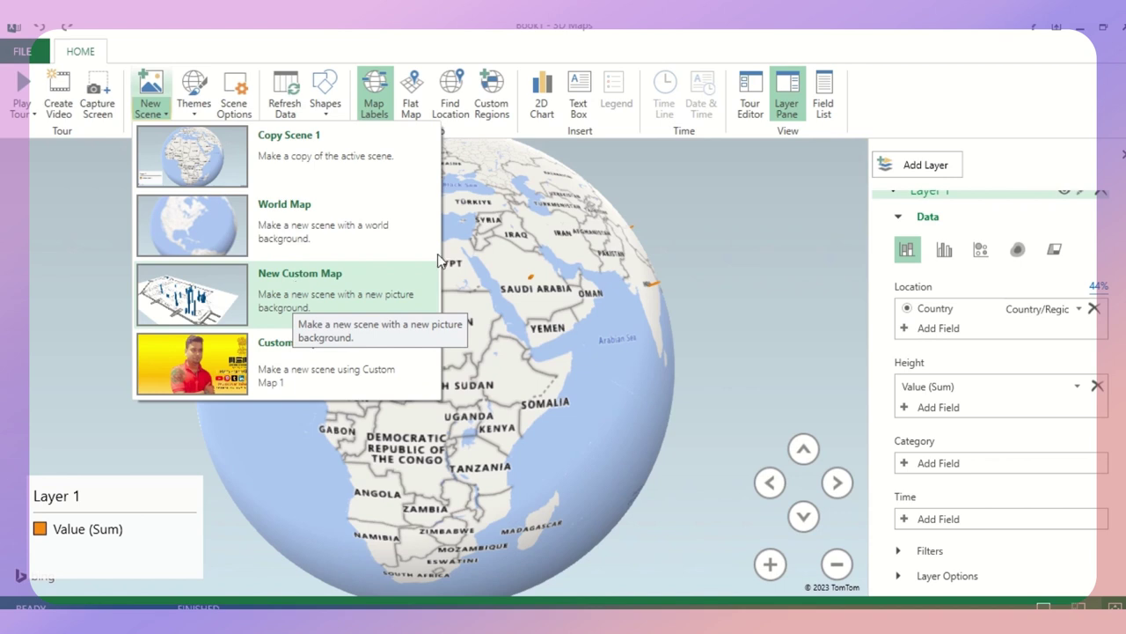
Try the dark satellite, colour satellite and green-bordered dark map themes on the globe.
left_click(562, 164)
left_click(187, 113)
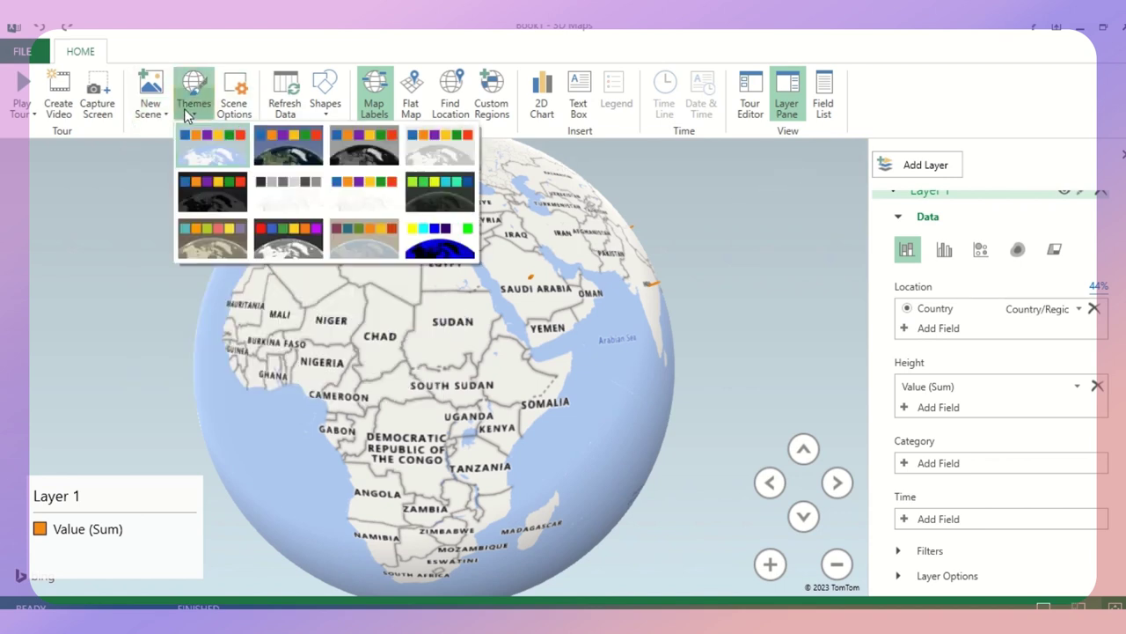
left_click(369, 151)
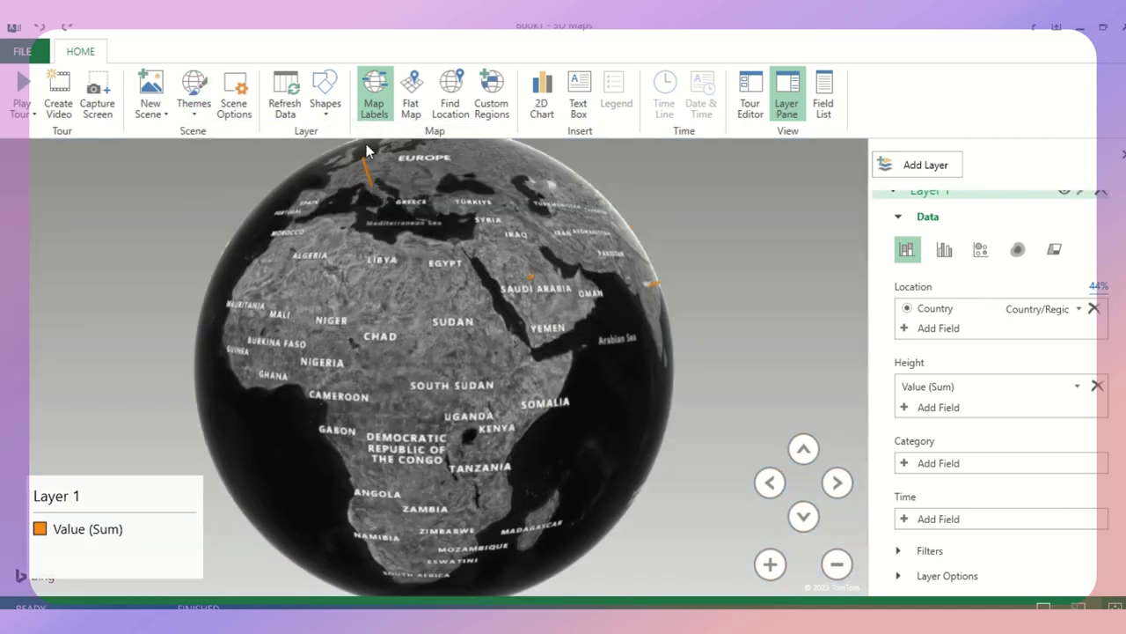
left_click(193, 113)
left_click(277, 150)
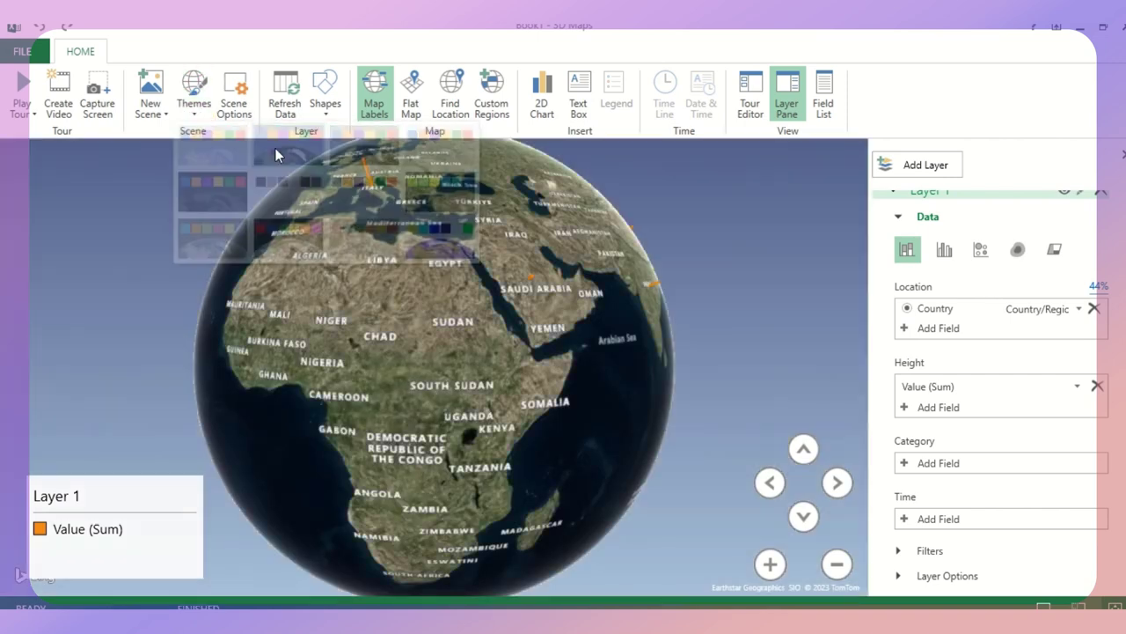
left_click(201, 113)
left_click(424, 198)
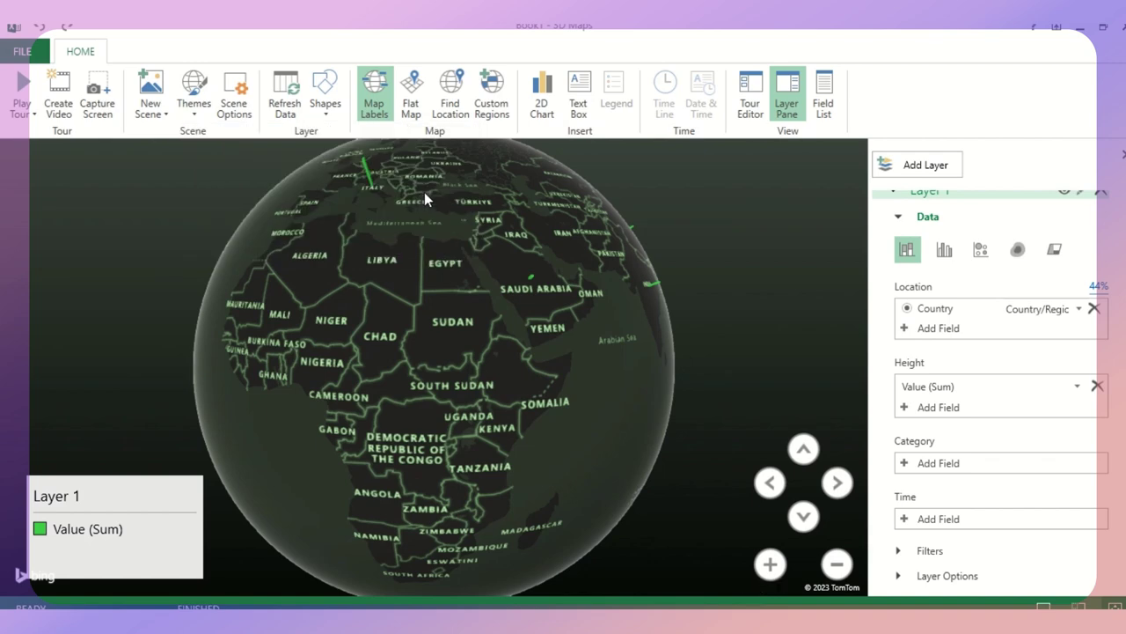
Apply the blue ocean, black land theme and preview it in a full-screen tour playback.
left_click(187, 115)
left_click(443, 241)
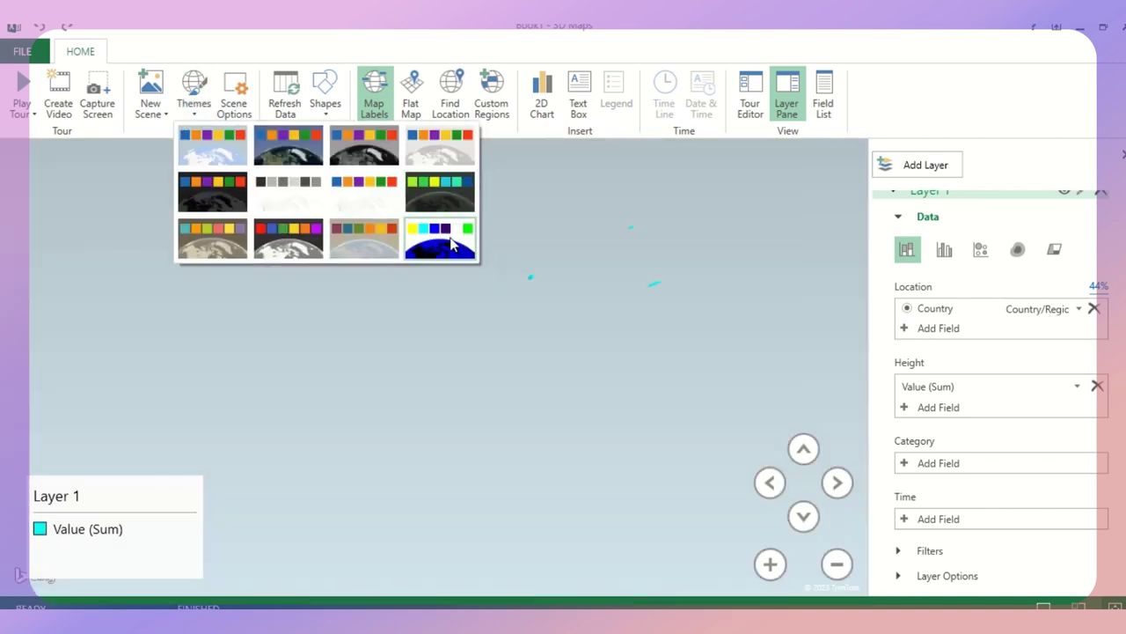
left_click(19, 98)
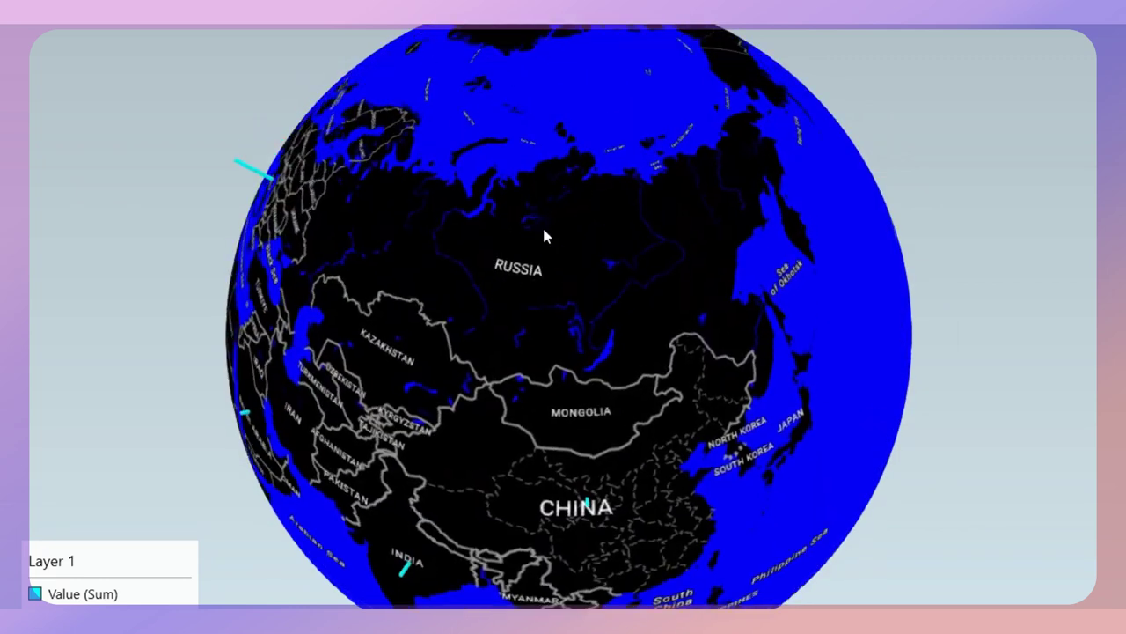
key("Escape")
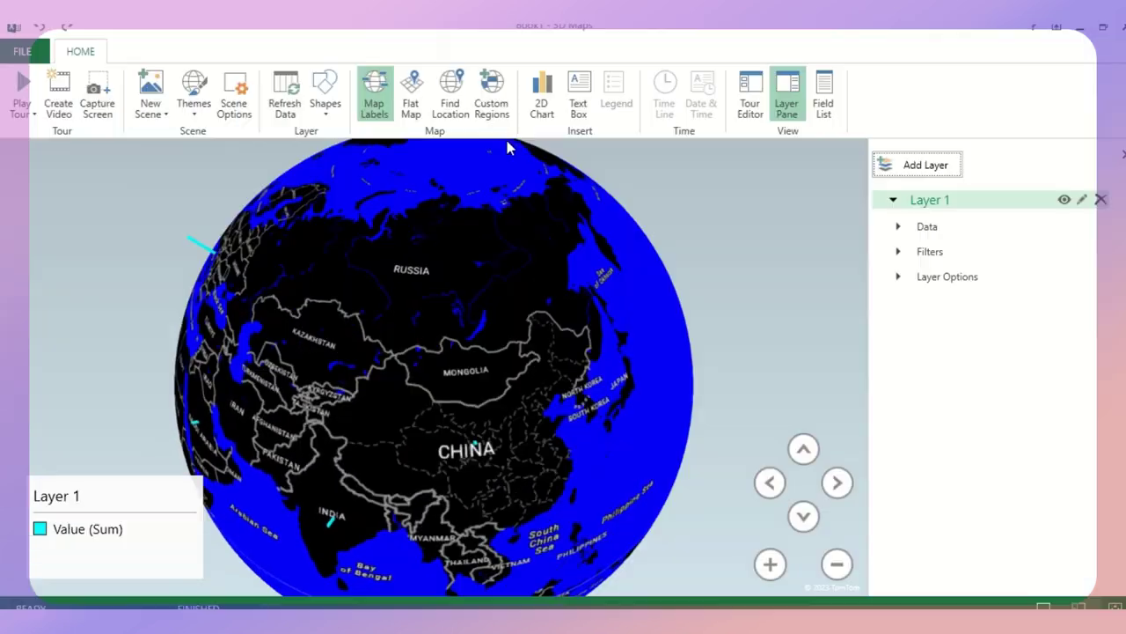
Try the light grey-tan and dark themes, ending on the light grey theme.
left_click(195, 114)
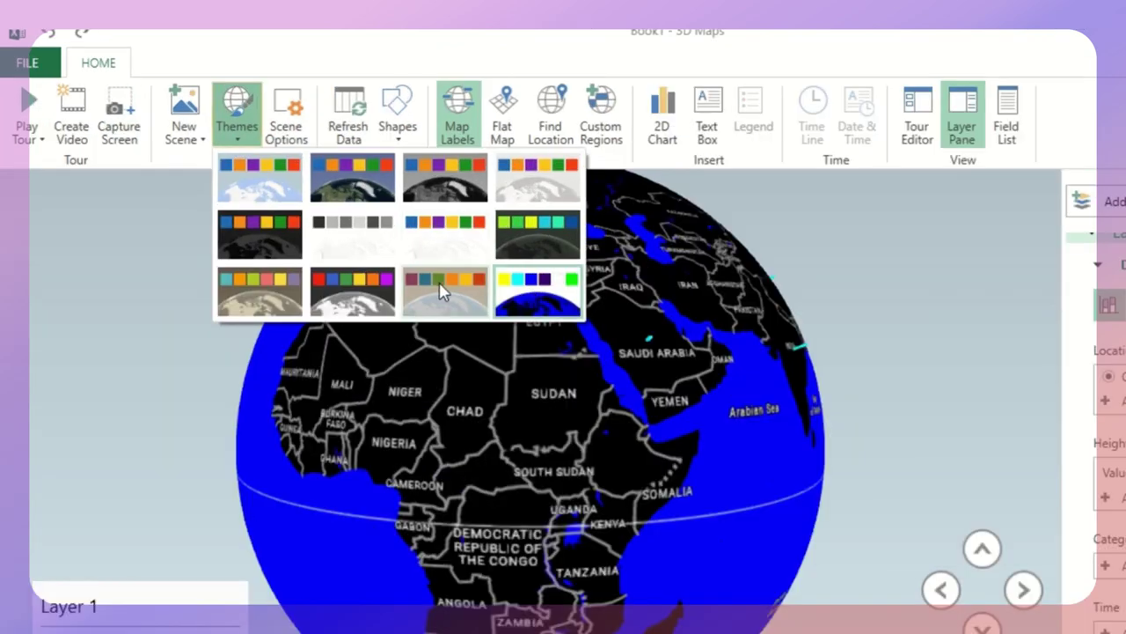
left_click(362, 240)
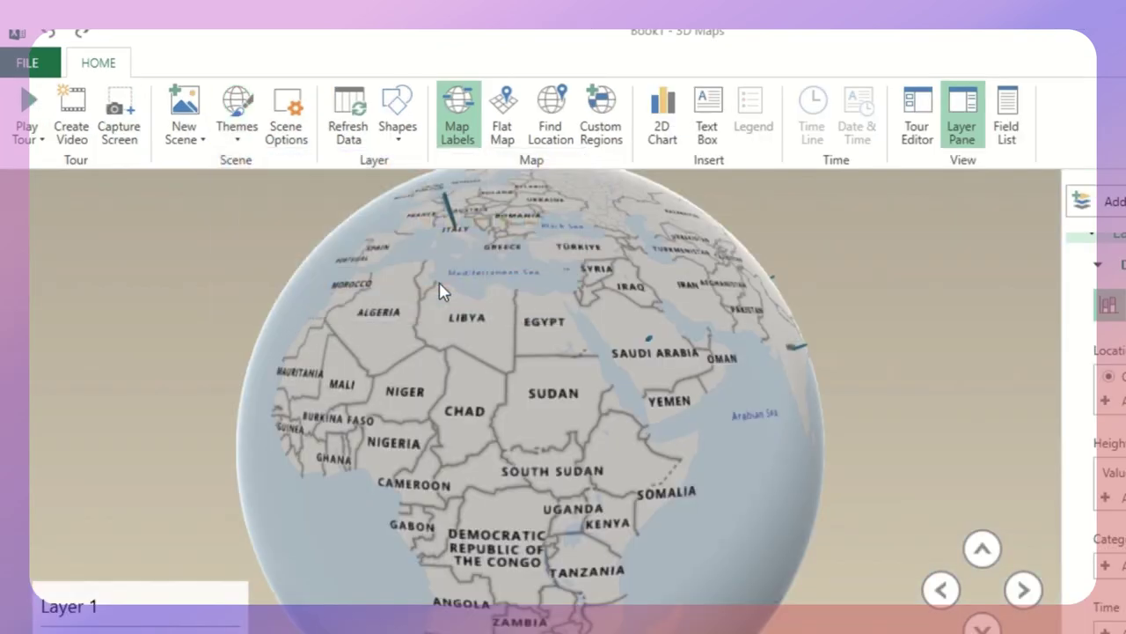
left_click(237, 136)
left_click(257, 221)
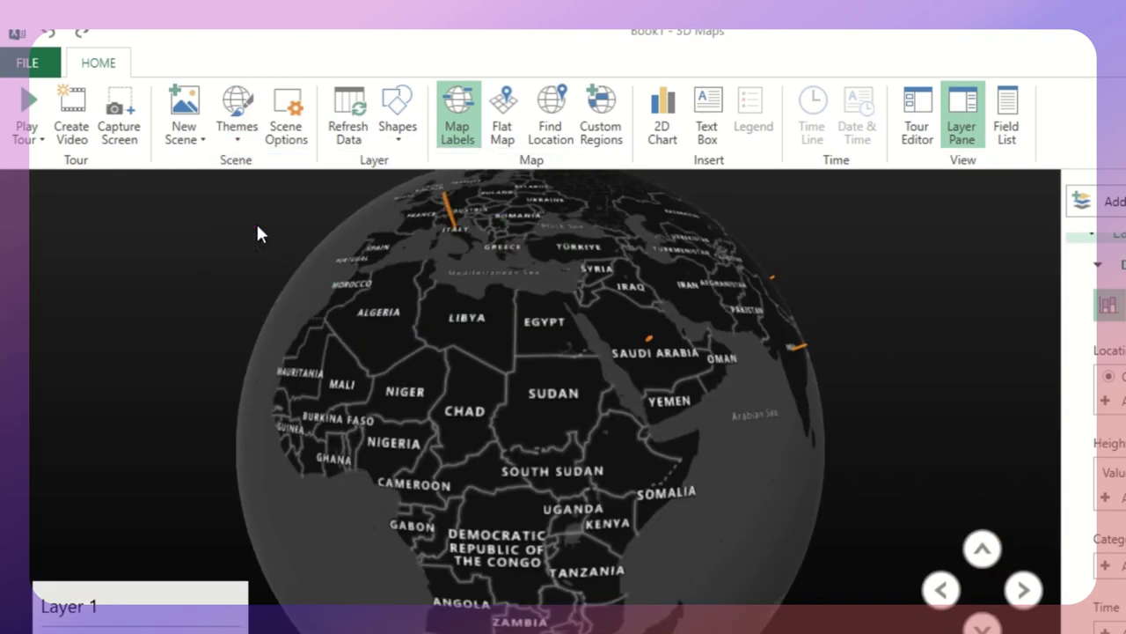
left_click(237, 132)
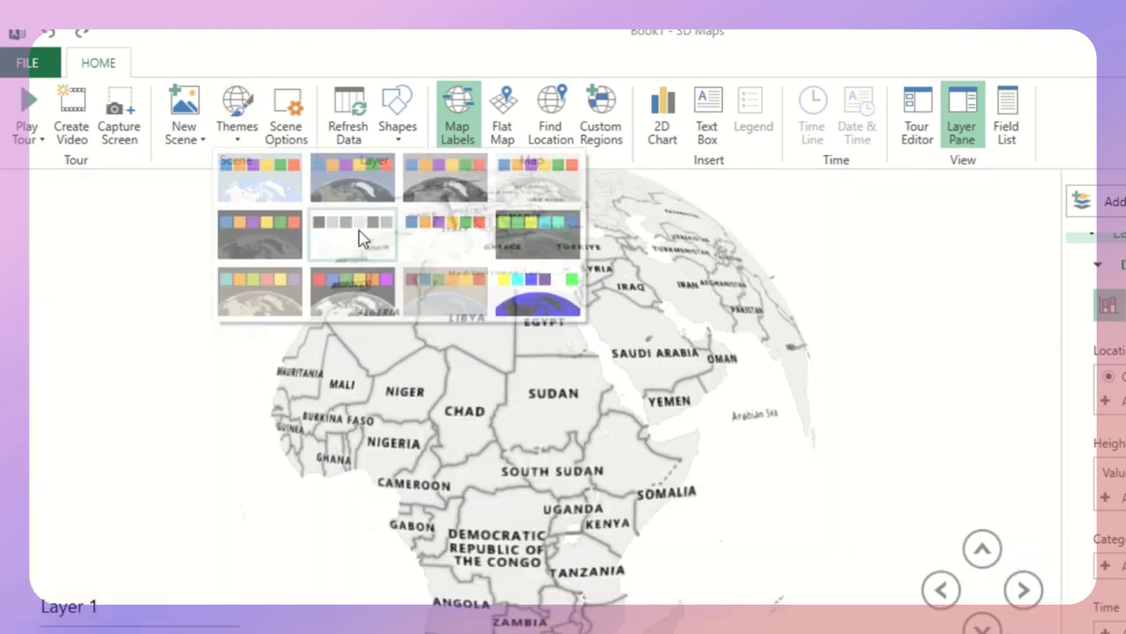
left_click(363, 238)
Rotate the globe east past India and China toward the Pacific, then play the tour.
key("Right")
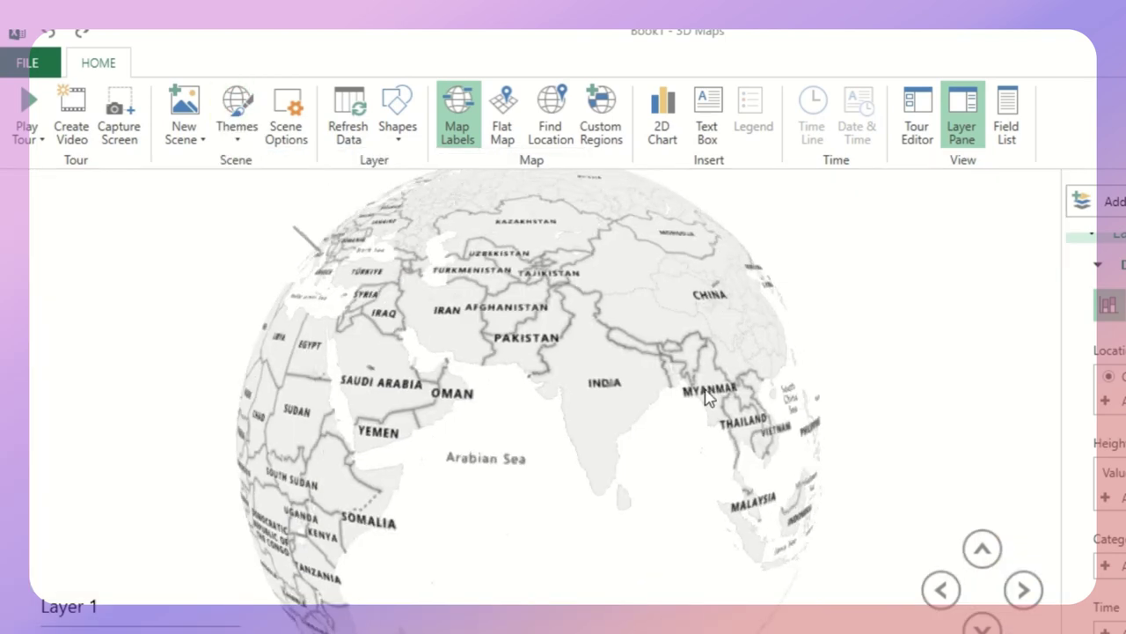
key("Left")
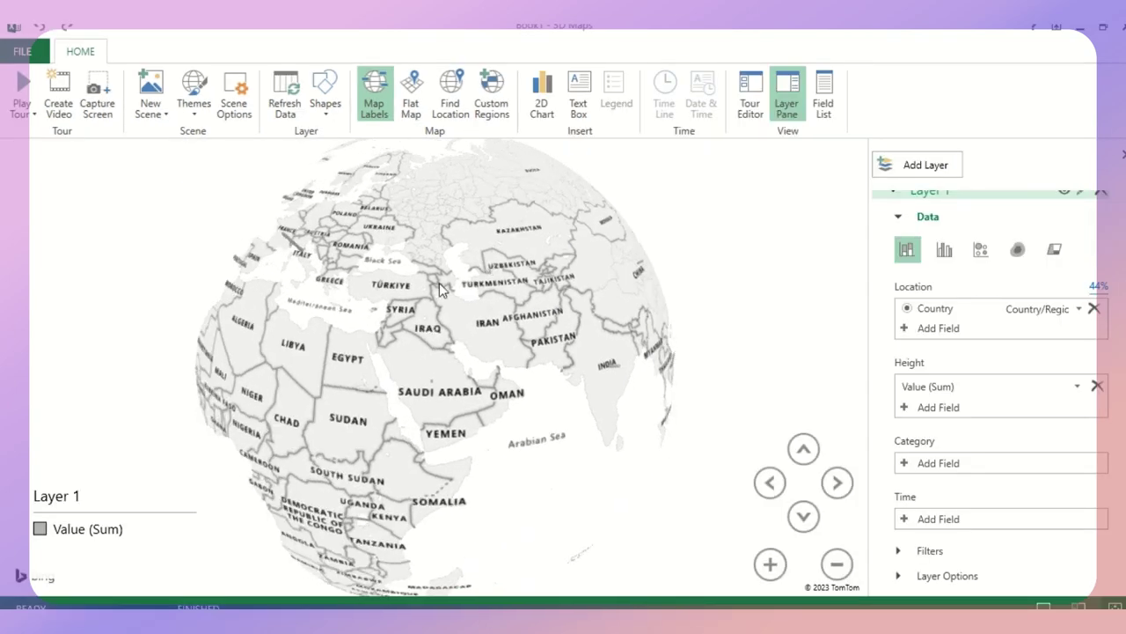
key("Right")
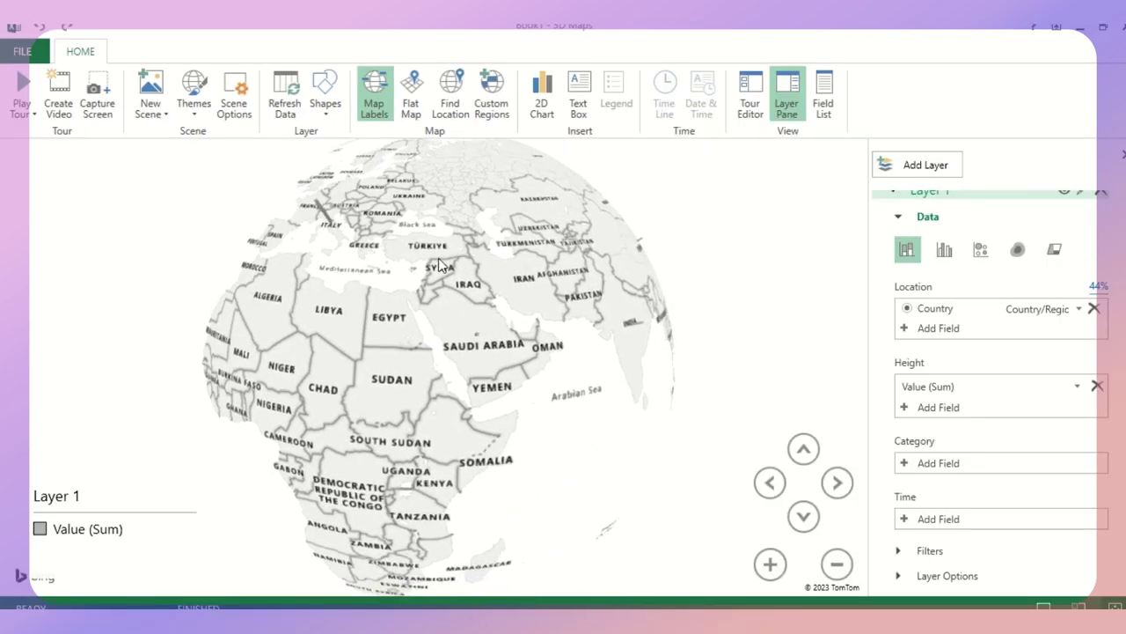
key("Right")
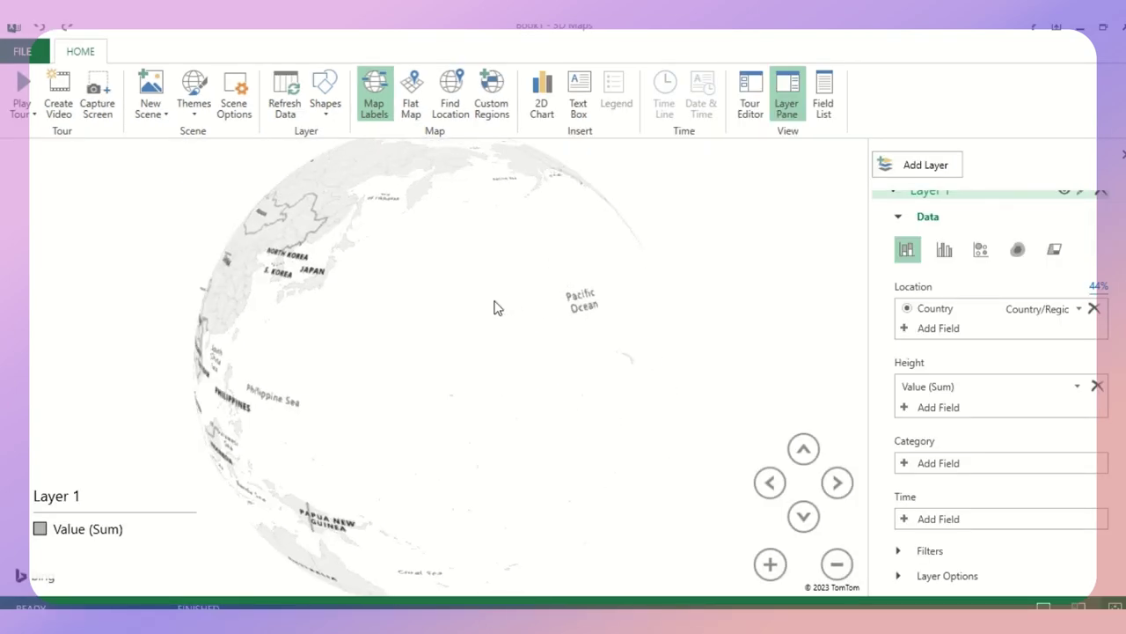
left_click(23, 103)
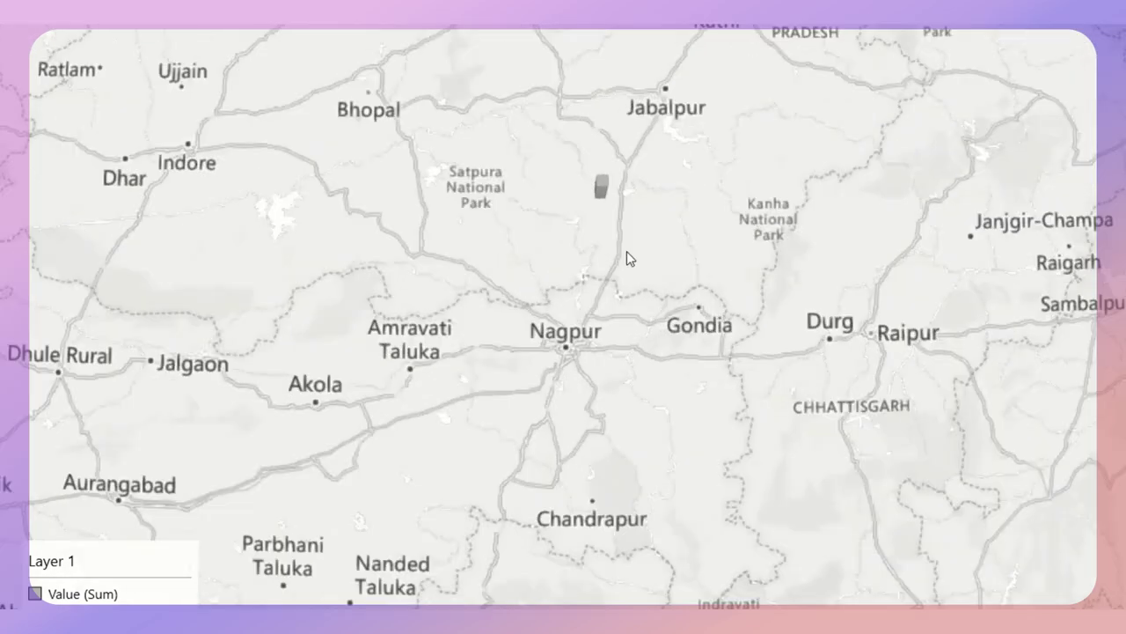
Let the tour reach India's column and view its data card showing Value (Sum) 357.
mouse_move(603, 189)
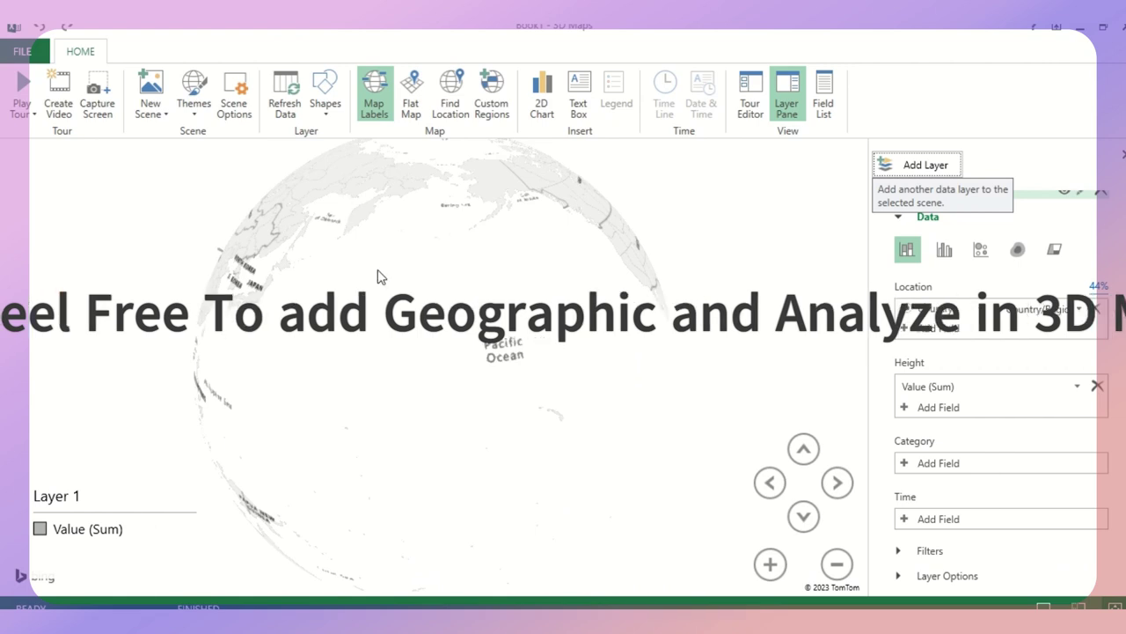
Switch to Flat Map, then pan east from North America and zoom into central India near Nagpur.
left_click(421, 113)
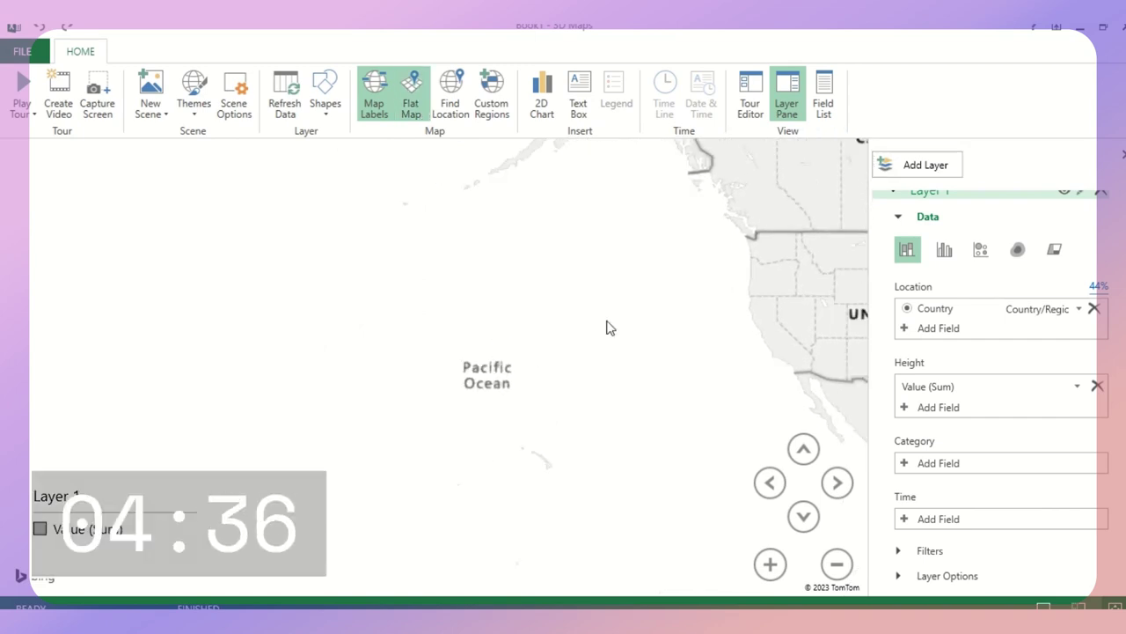
scroll(731, 276, "up", 5)
left_click_drag(732, 276, 471, 353)
key("Right")
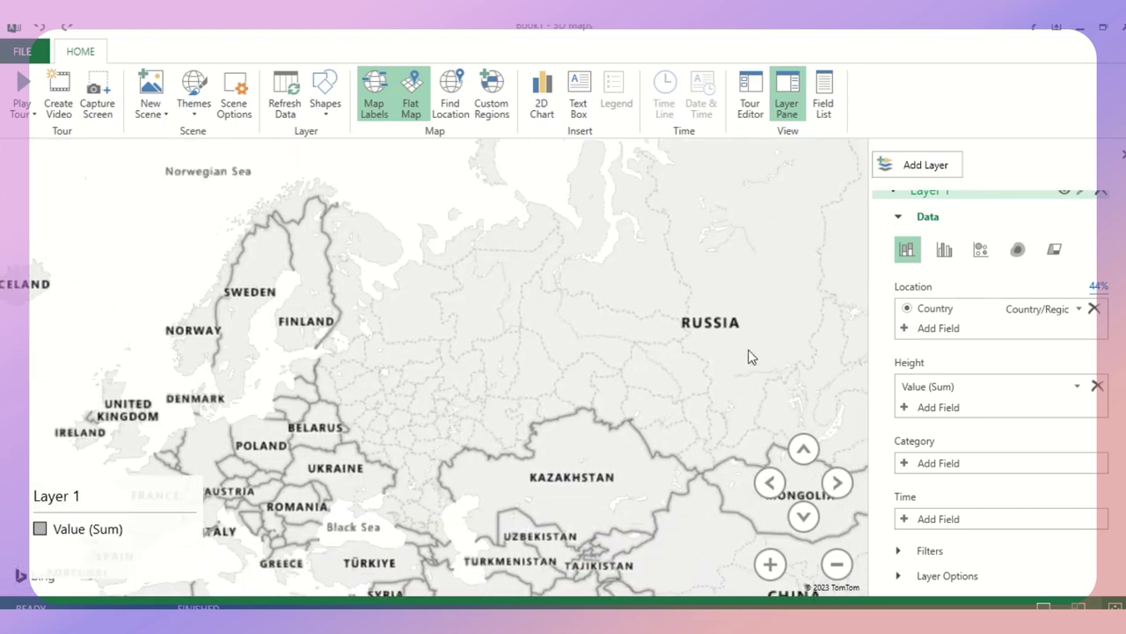
left_click_drag(750, 356, 532, 369)
scroll(532, 363, "down", 3)
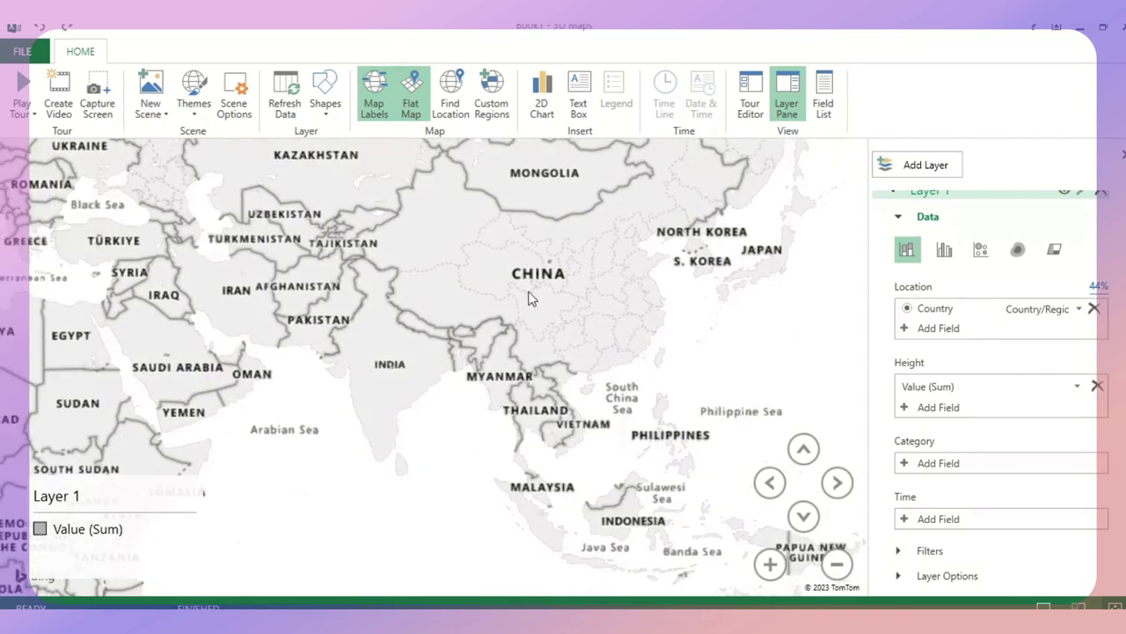
scroll(484, 346, "up", 5)
scroll(469, 324, "up", 3)
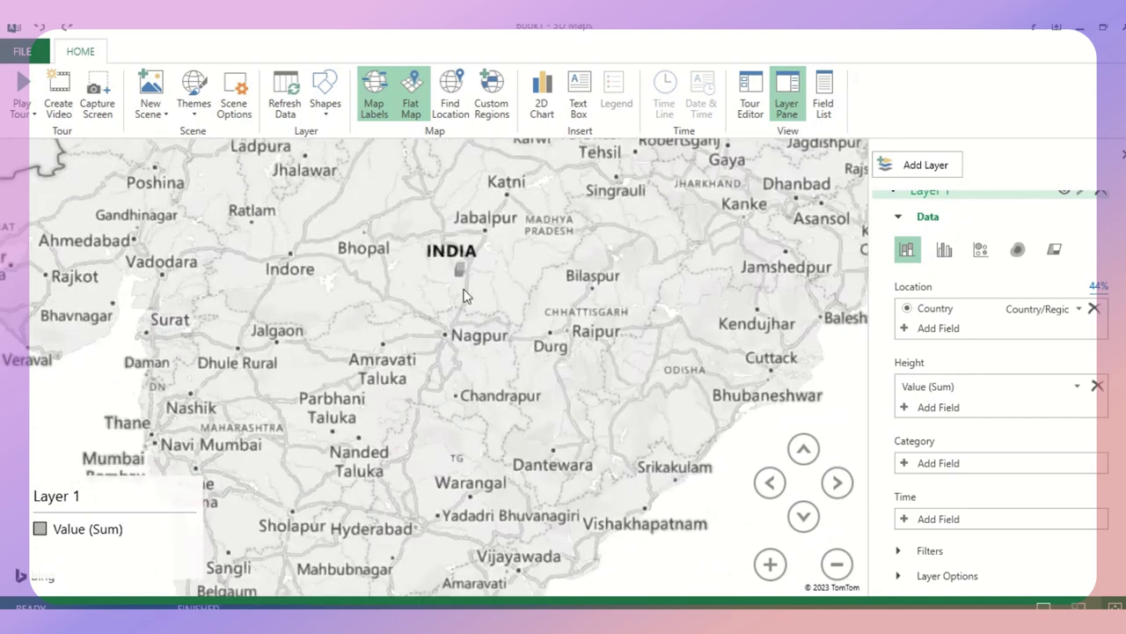
Search for 'China' with Find Location so the flat map shows Asia from Europe to Japan.
mouse_move(459, 276)
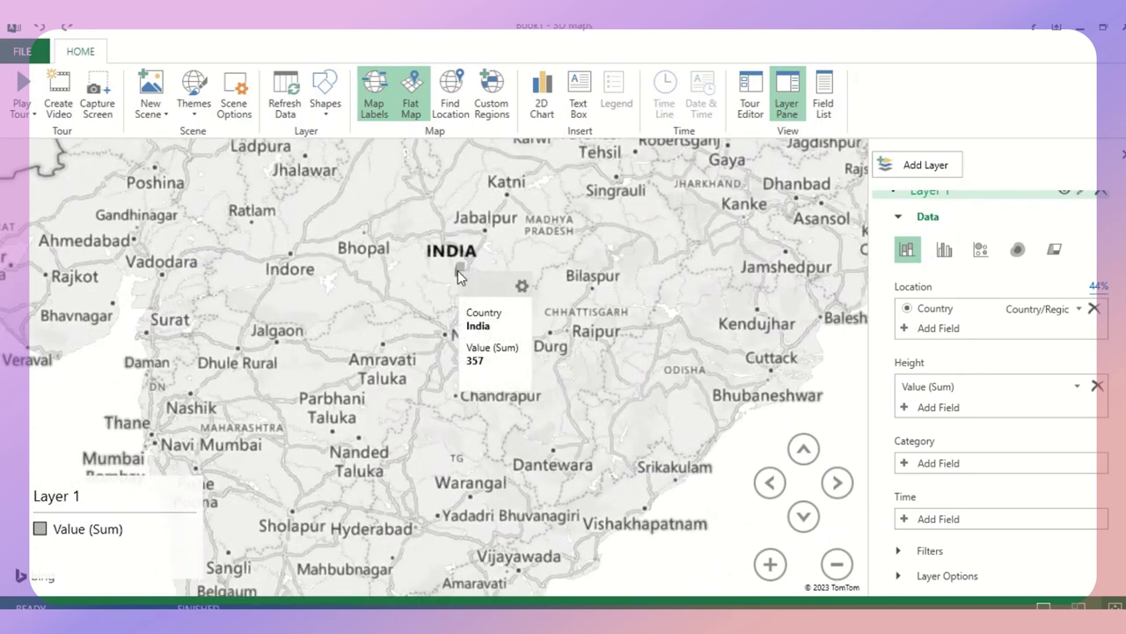
left_click(451, 93)
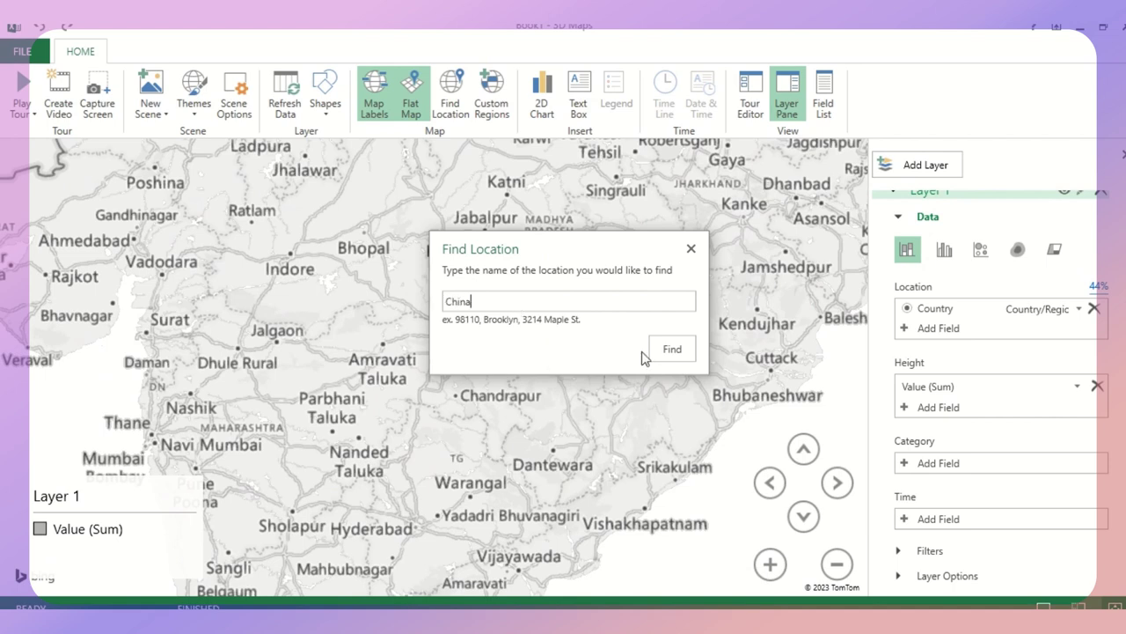
left_click(673, 352)
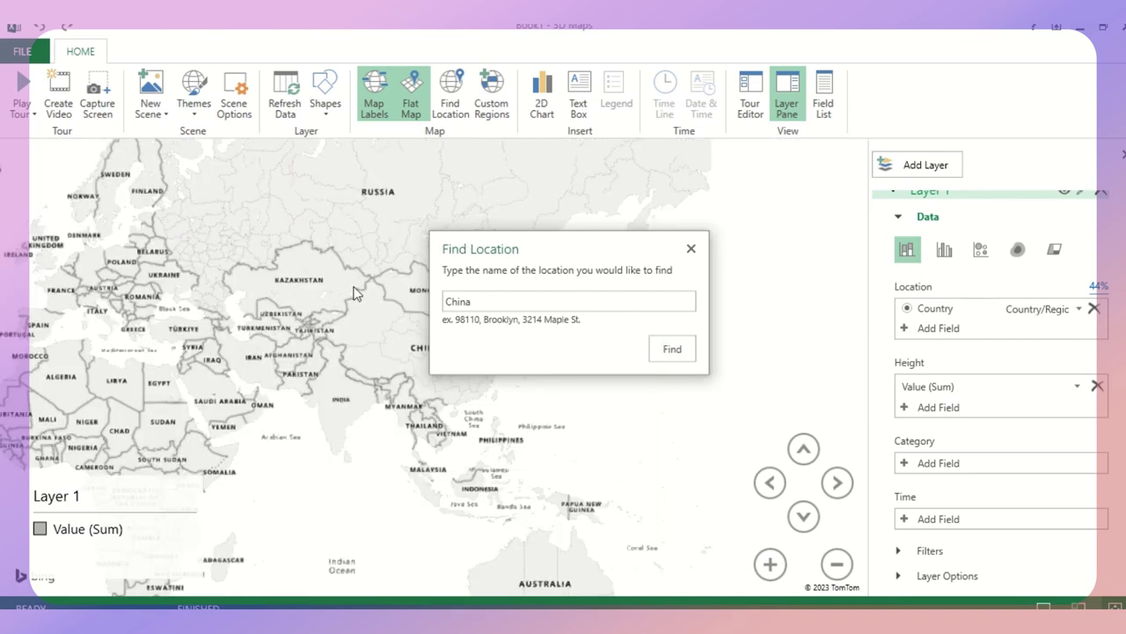
left_click(690, 250)
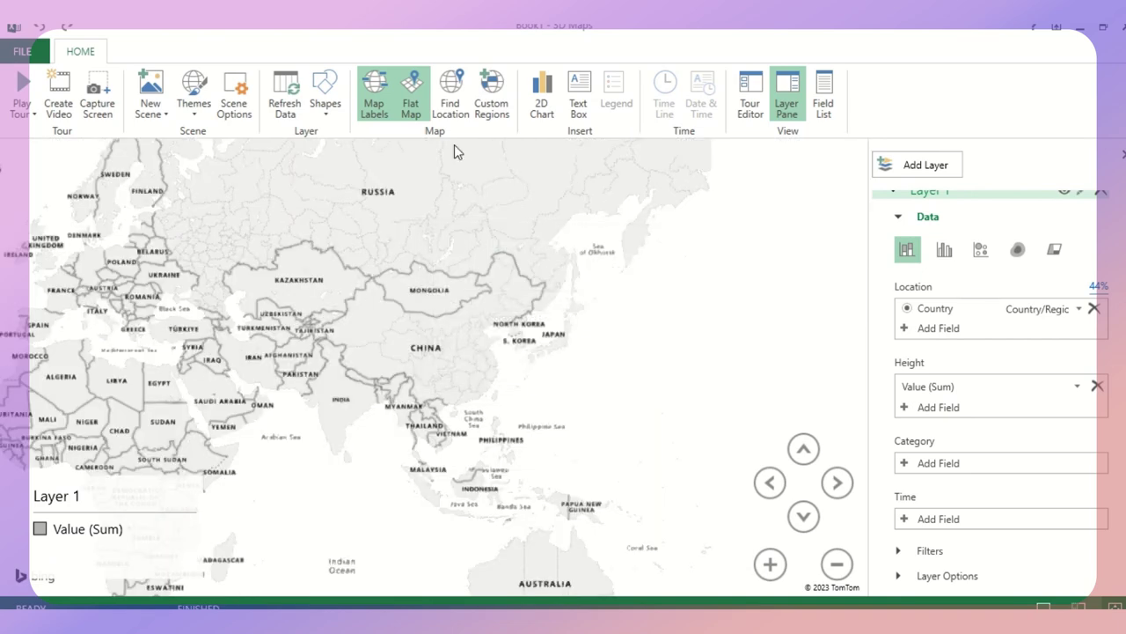